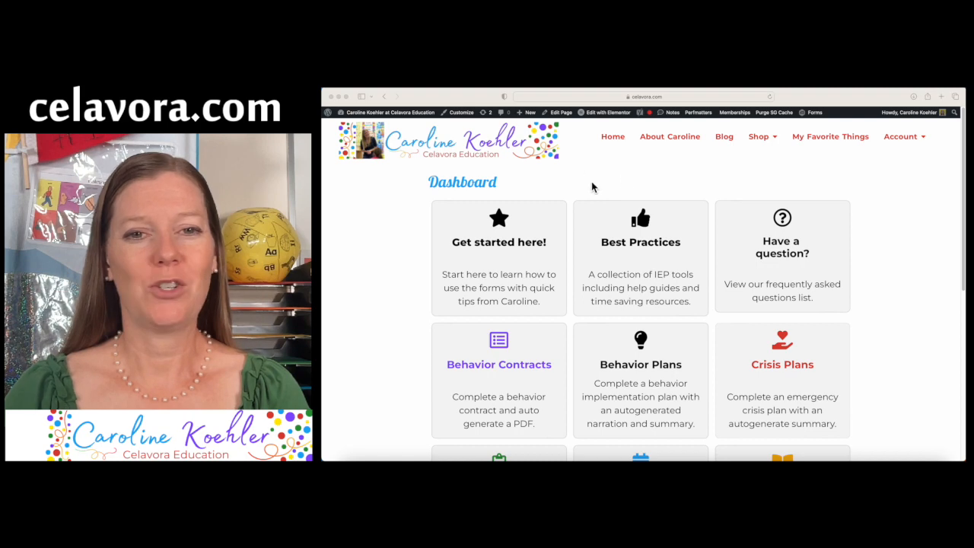
Scroll down the dashboard and open the 'Functional Behavior Assessments - FBA' card
scroll(876, 315, "down", 2)
scroll(876, 314, "down", 2)
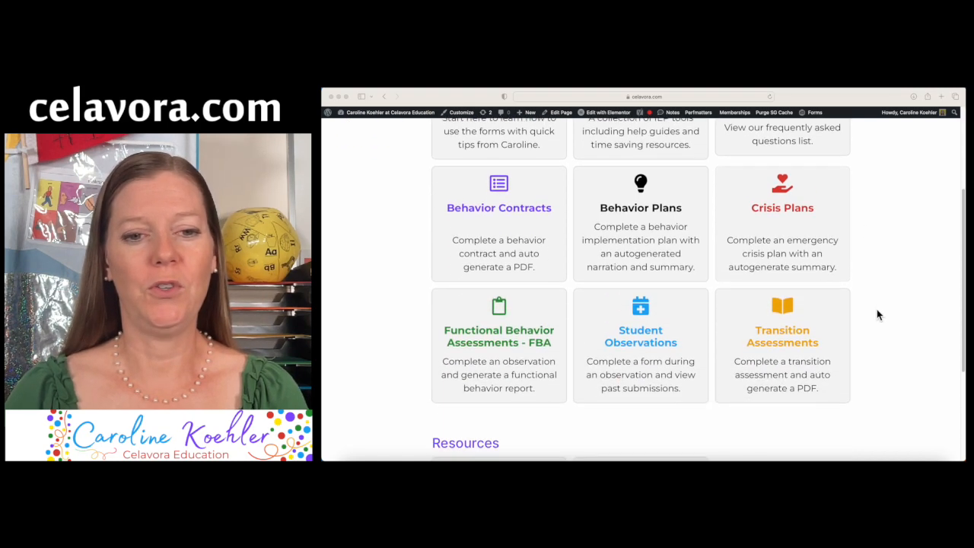
left_click(498, 349)
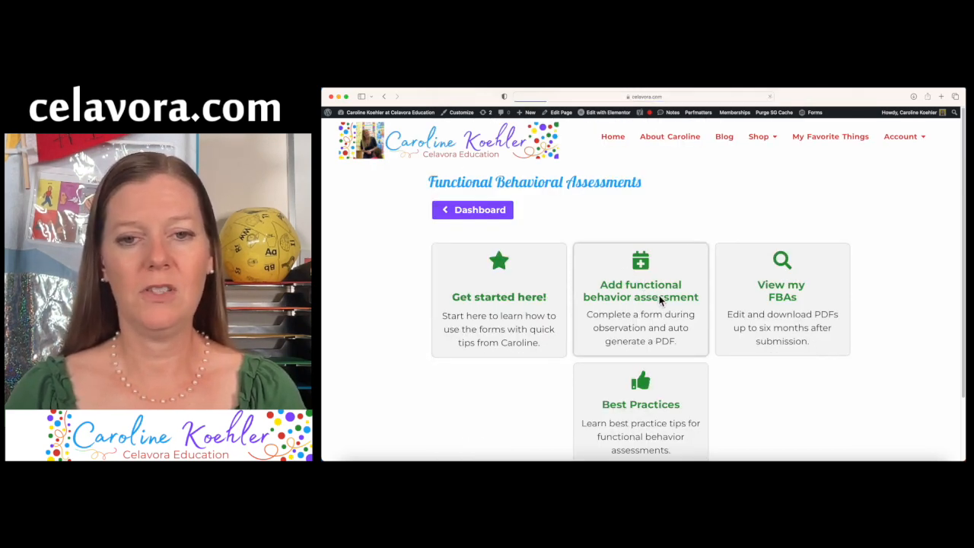
Choose the observation-only frequency behavior analysis report and continue to step 2
scroll(717, 334, "down", 2)
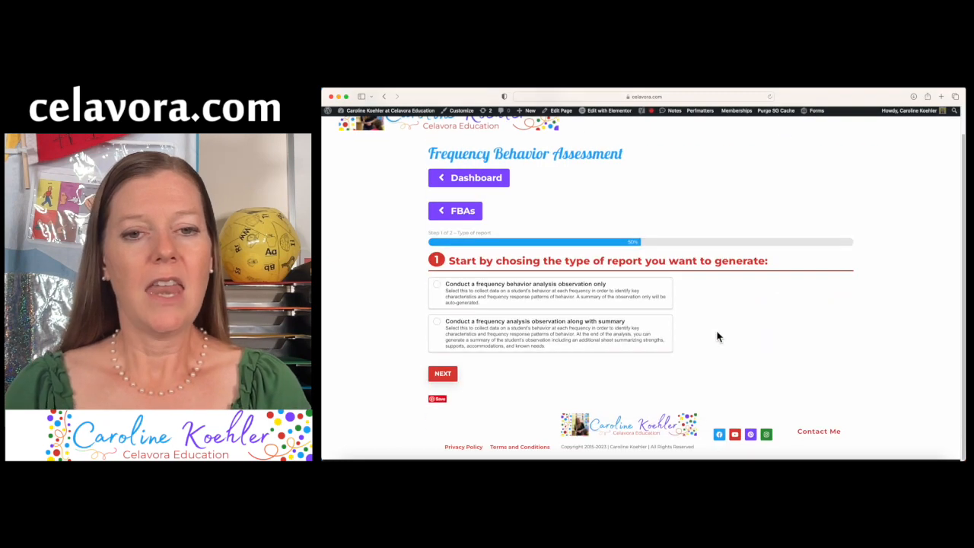
left_click(548, 295)
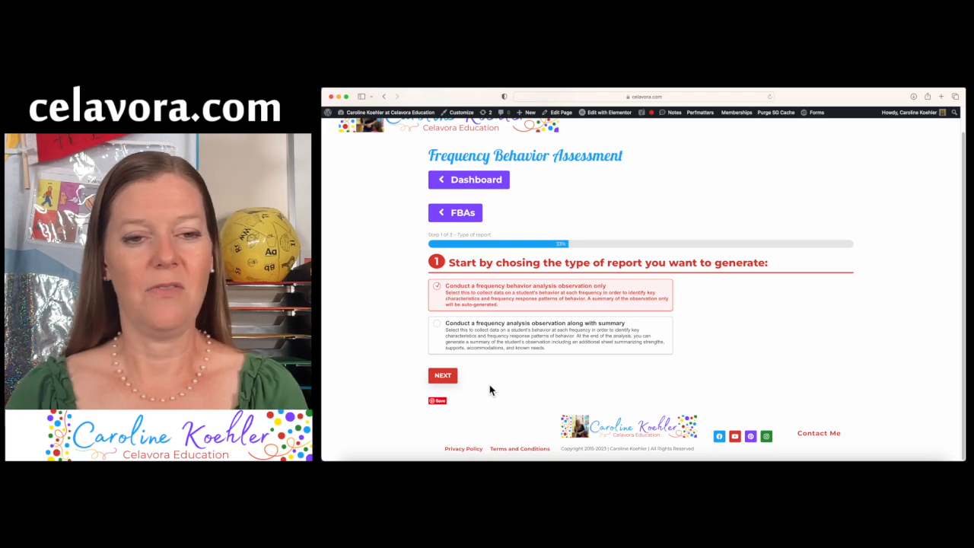
left_click(444, 376)
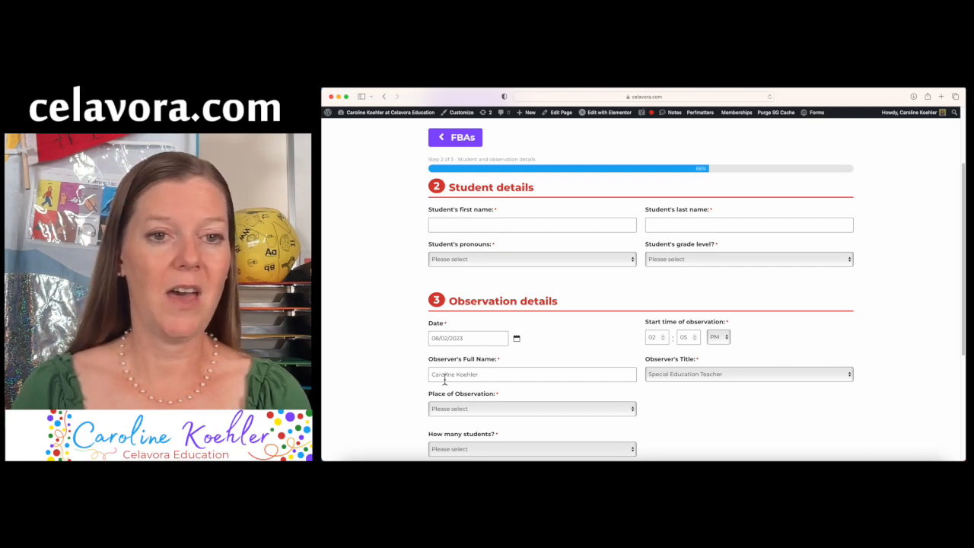
Enter the student's first and last name, with he/his pronouns and Third grade
left_click(546, 228)
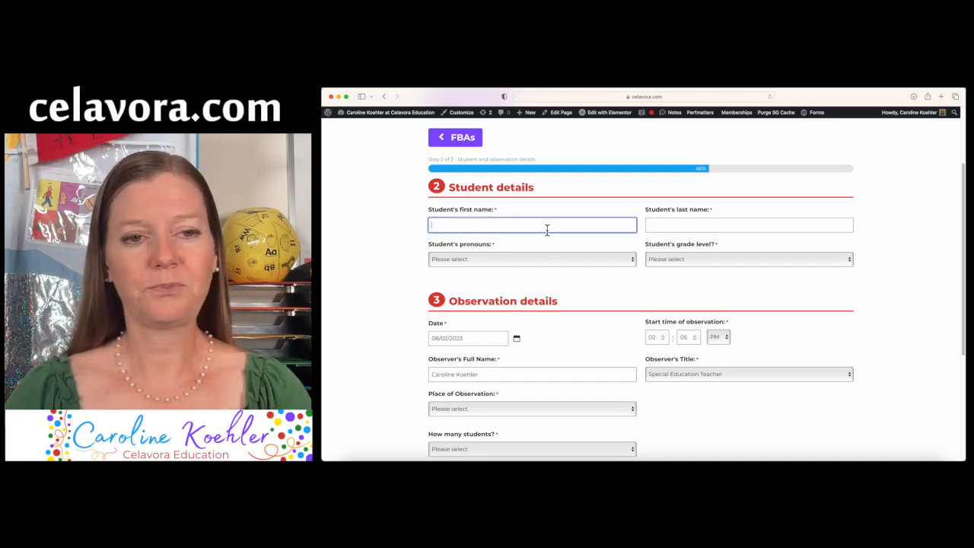
key("Tab")
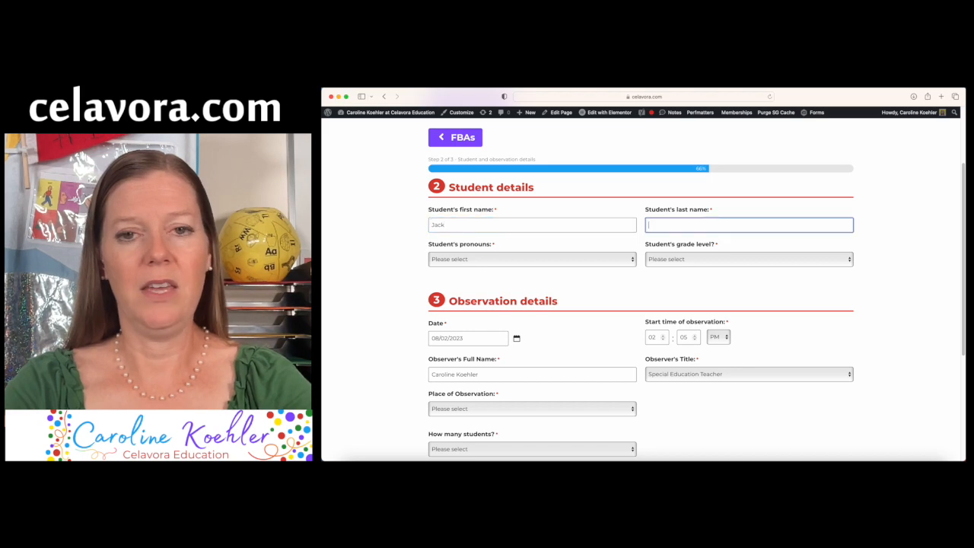
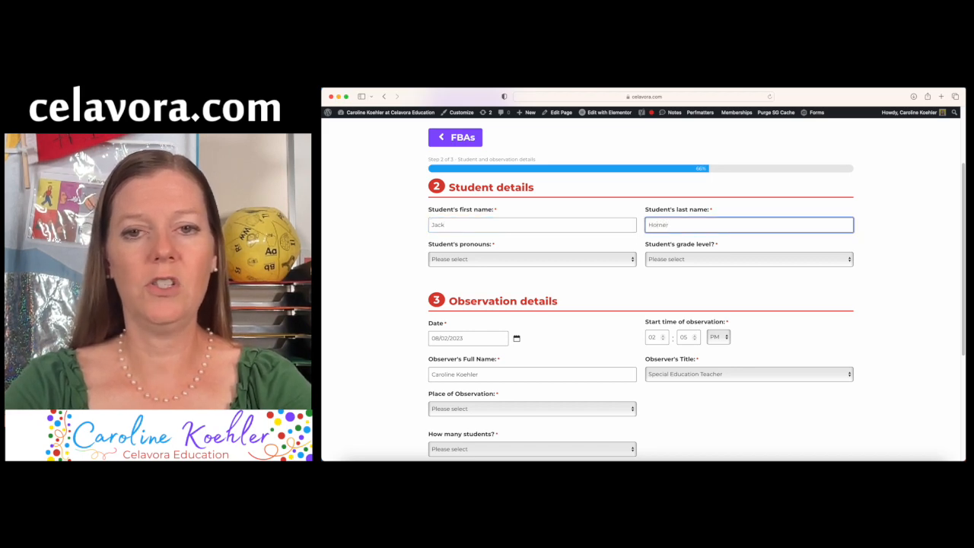
left_click(605, 260)
left_click(606, 265)
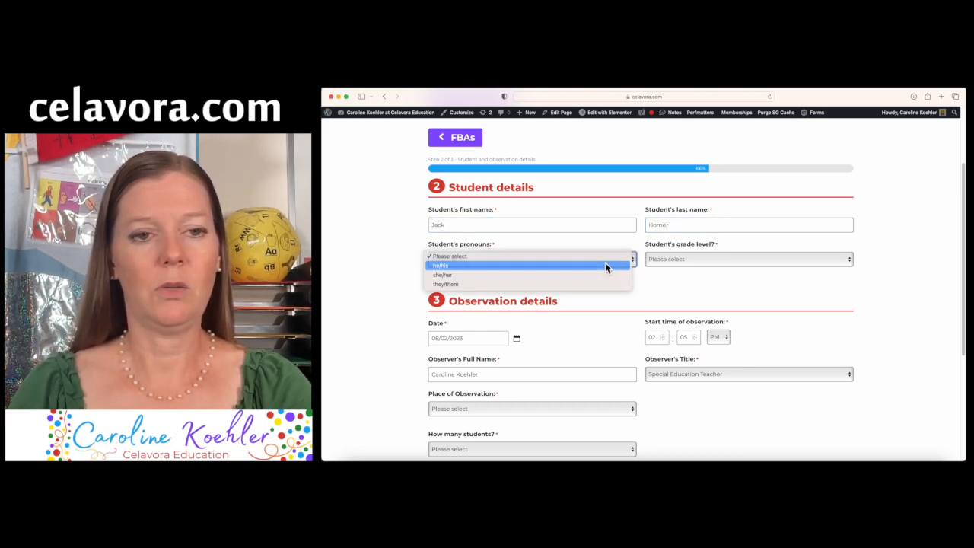
left_click(679, 258)
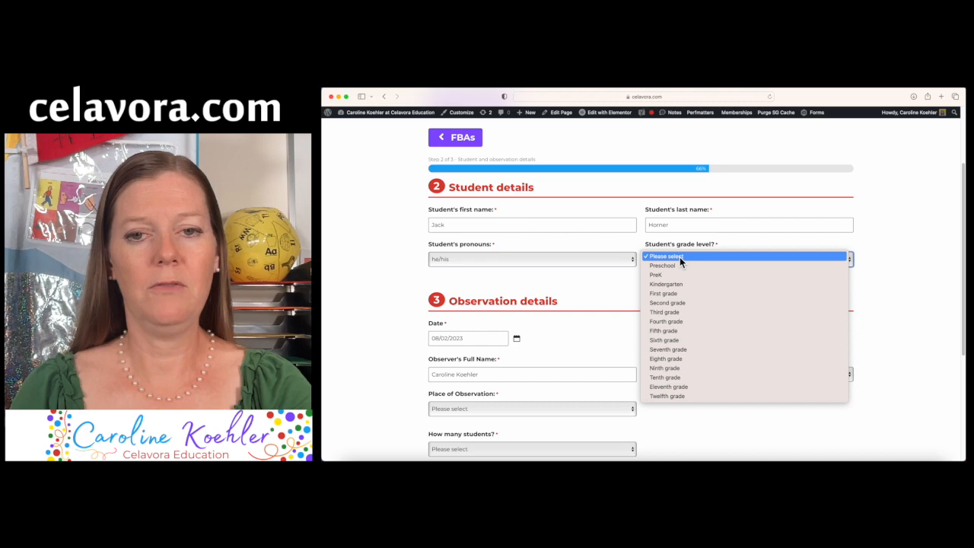
left_click(669, 312)
Set the place to General education classroom with 25 students and 1 teacher
scroll(590, 343, "down", 1)
scroll(591, 343, "down", 3)
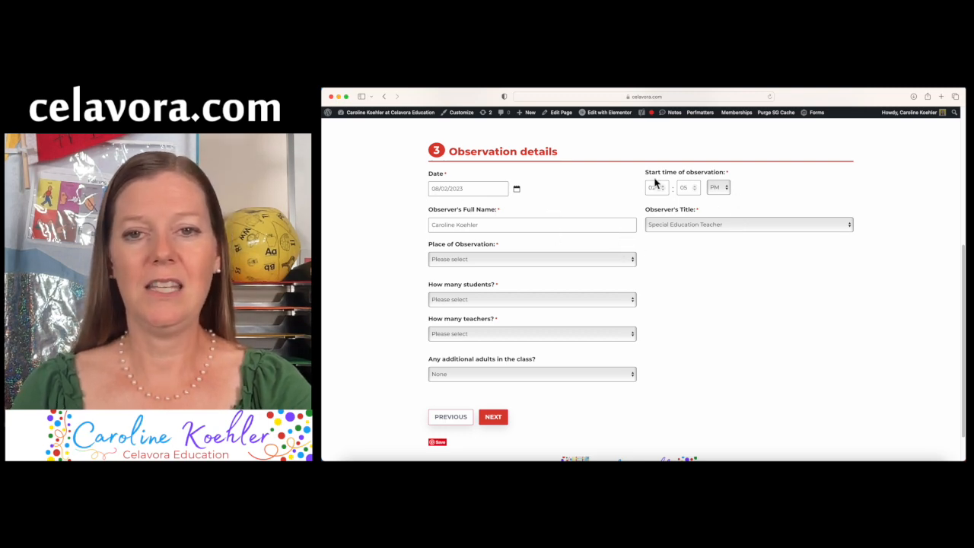
left_click(633, 260)
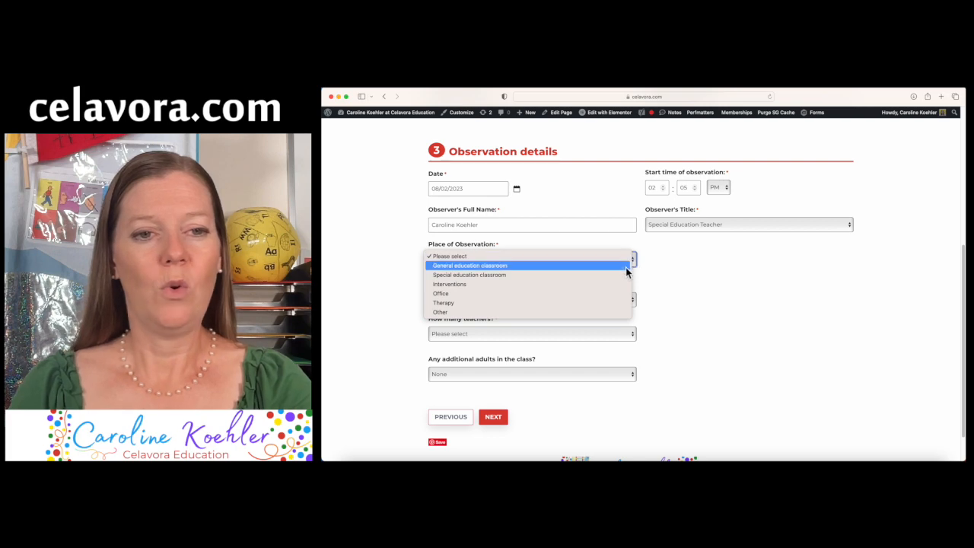
left_click(621, 268)
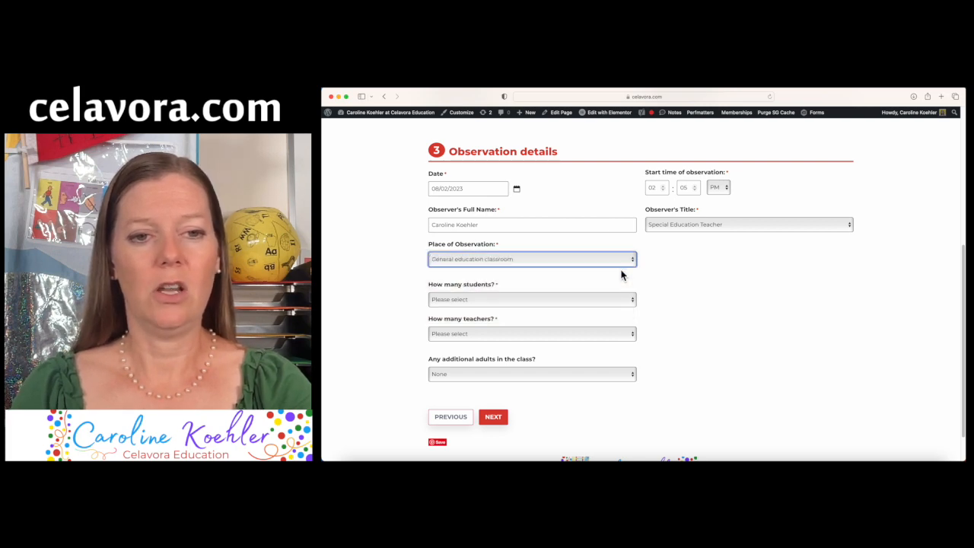
left_click(633, 303)
scroll(592, 396, "down", 5)
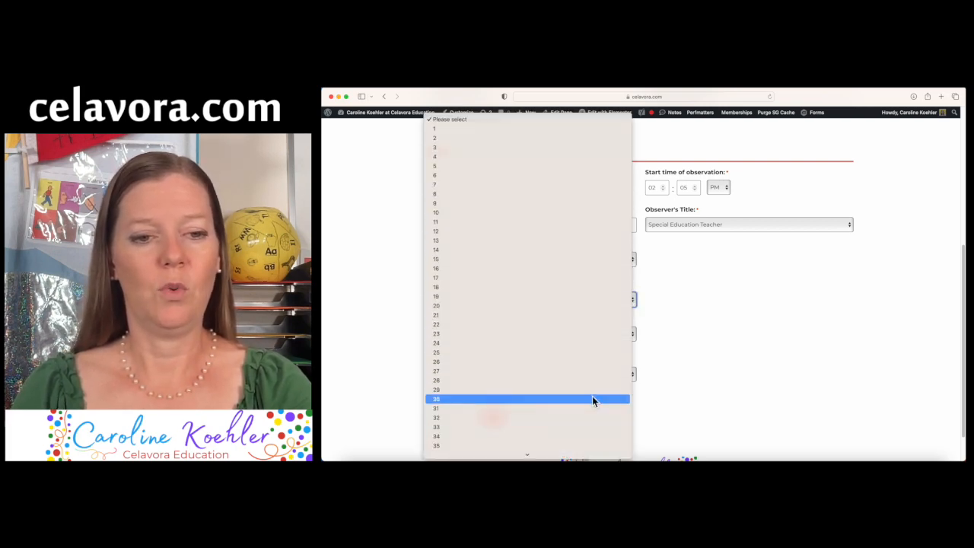
left_click(584, 354)
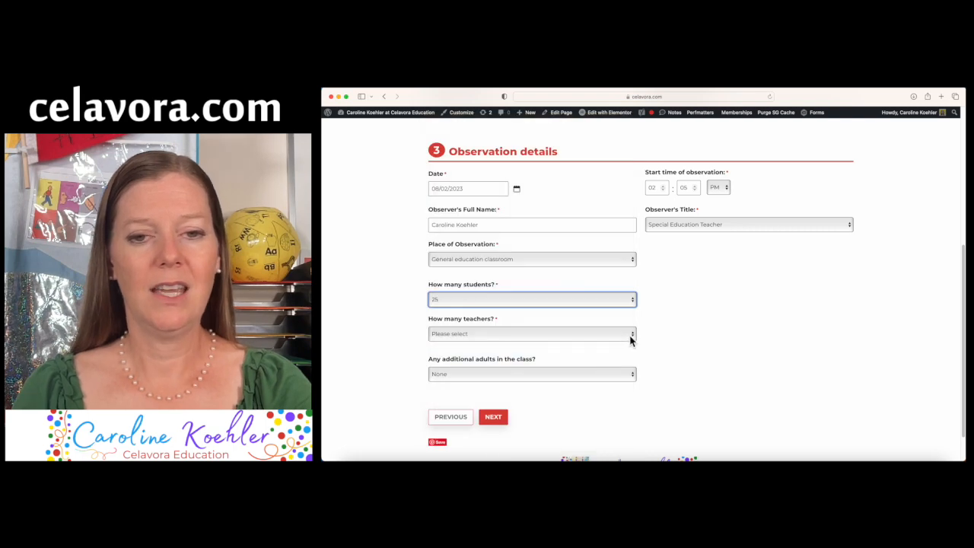
left_click(631, 336)
left_click(624, 341)
scroll(626, 344, "down", 2)
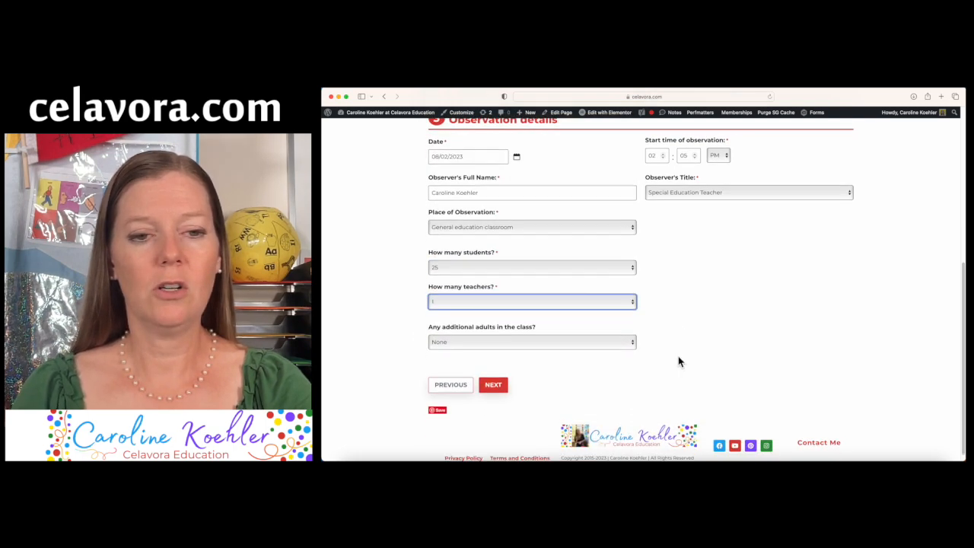
Advance to step 3 and check Math as the observed subject
left_click(493, 379)
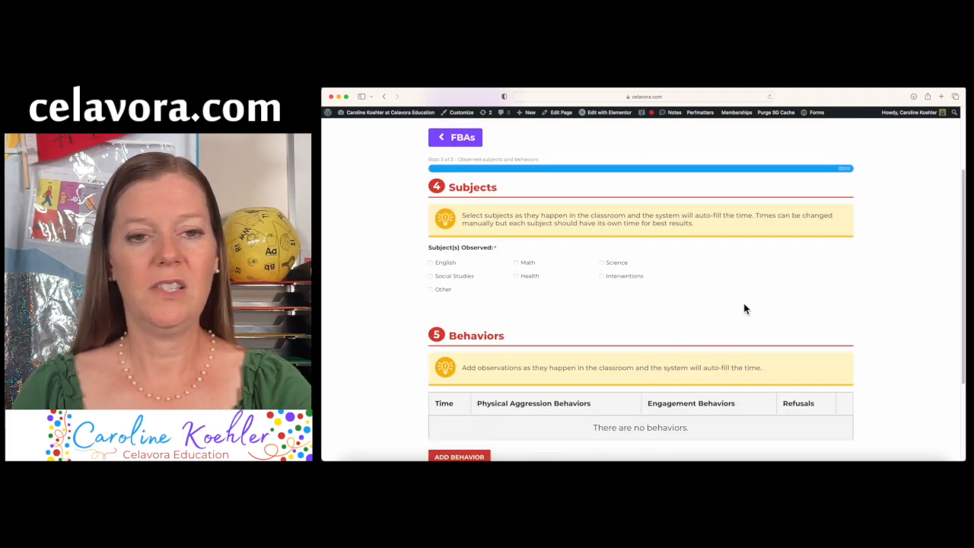
left_click(517, 264)
scroll(655, 343, "down", 2)
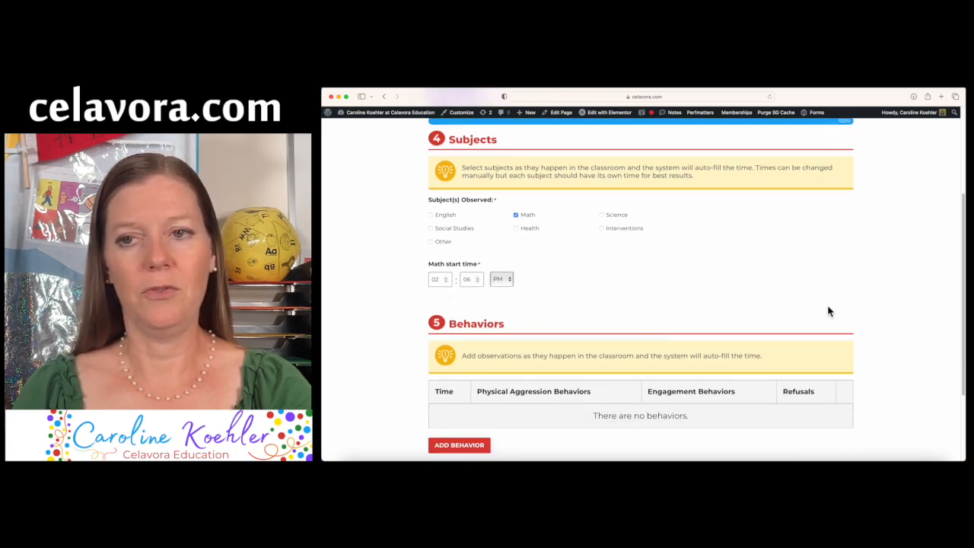
scroll(905, 305, "down", 2)
scroll(905, 305, "down", 3)
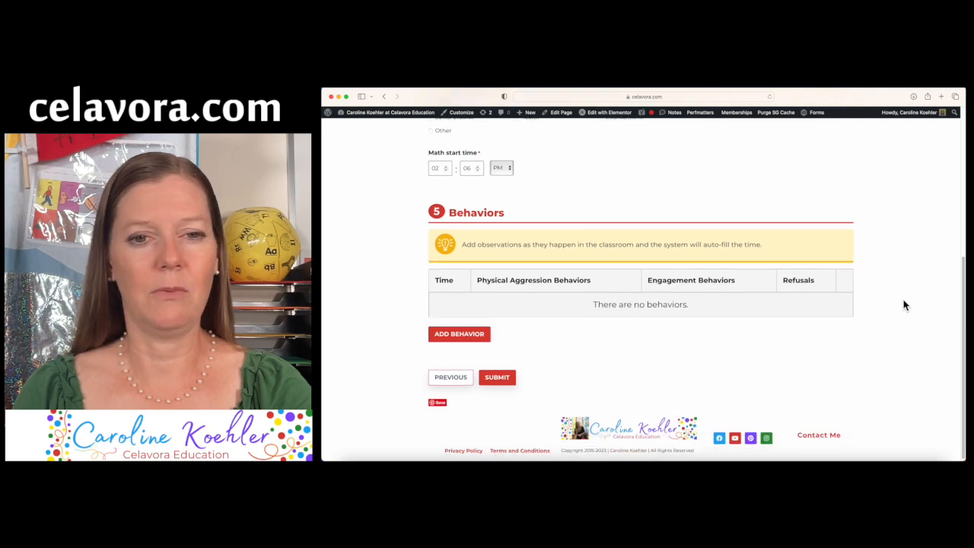
Log an Engagement Level, Off task behavior: Work: individual, Desired item, Redirect consequence
left_click(459, 335)
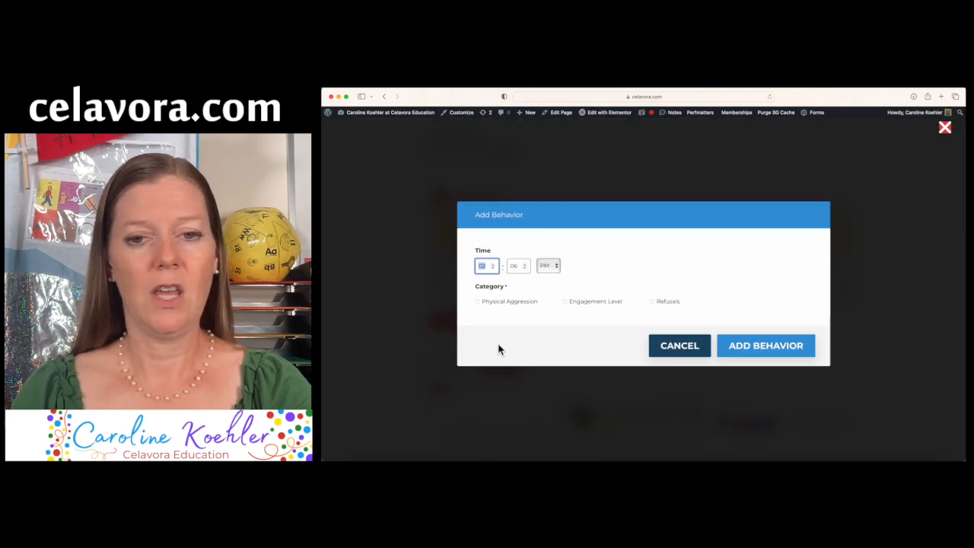
left_click(567, 303)
left_click(566, 303)
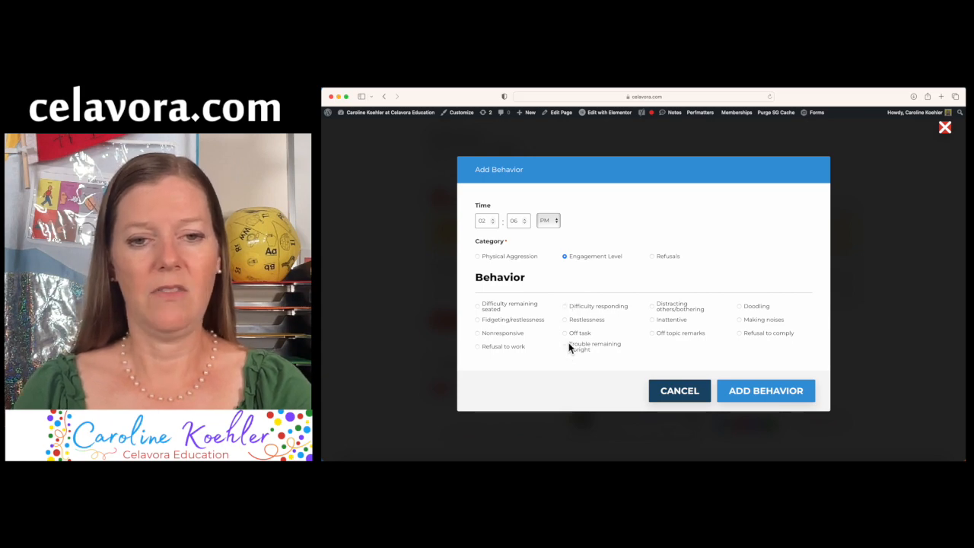
left_click(566, 333)
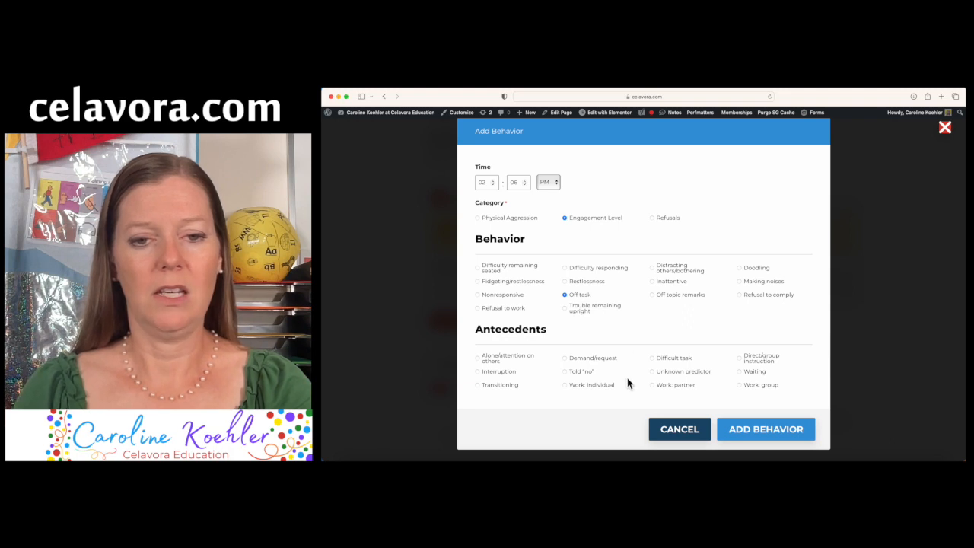
left_click(567, 386)
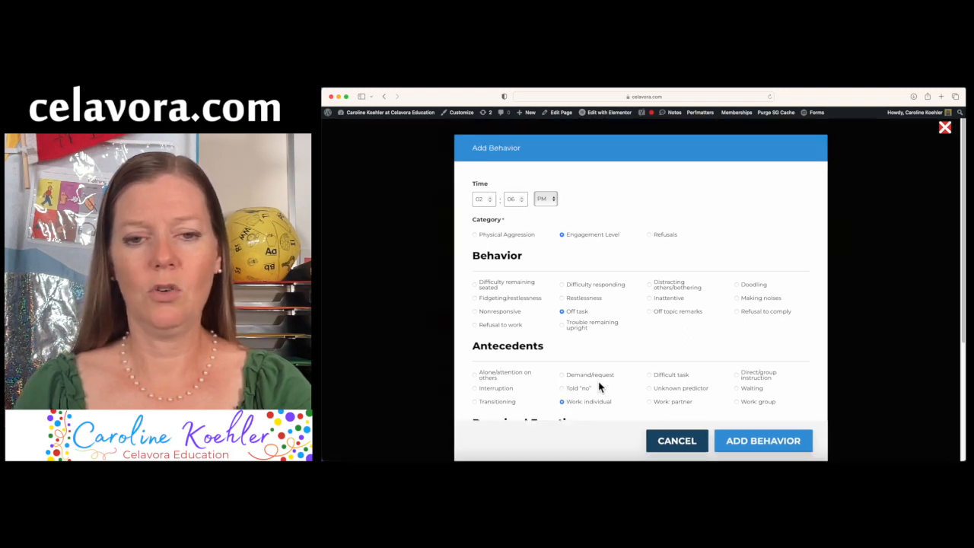
scroll(608, 388, "down", 5)
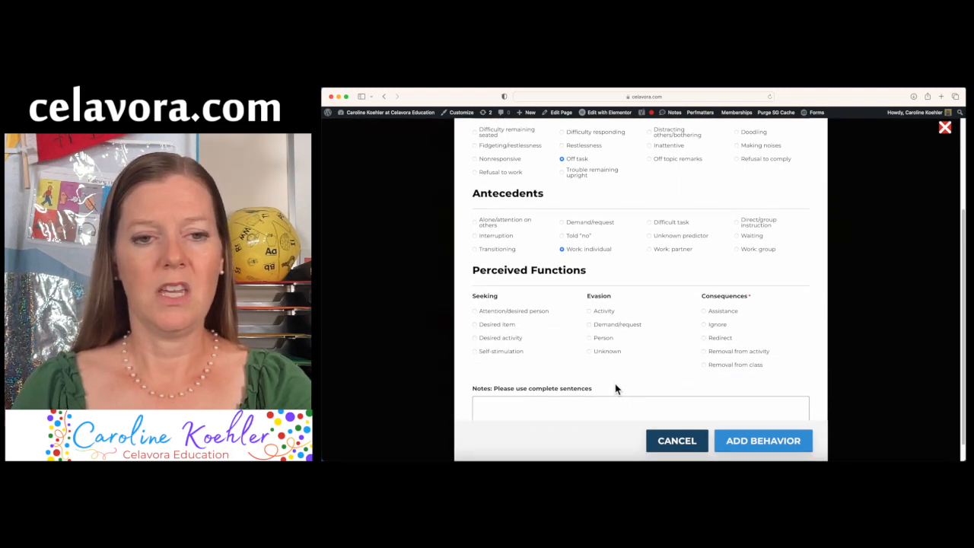
left_click(475, 325)
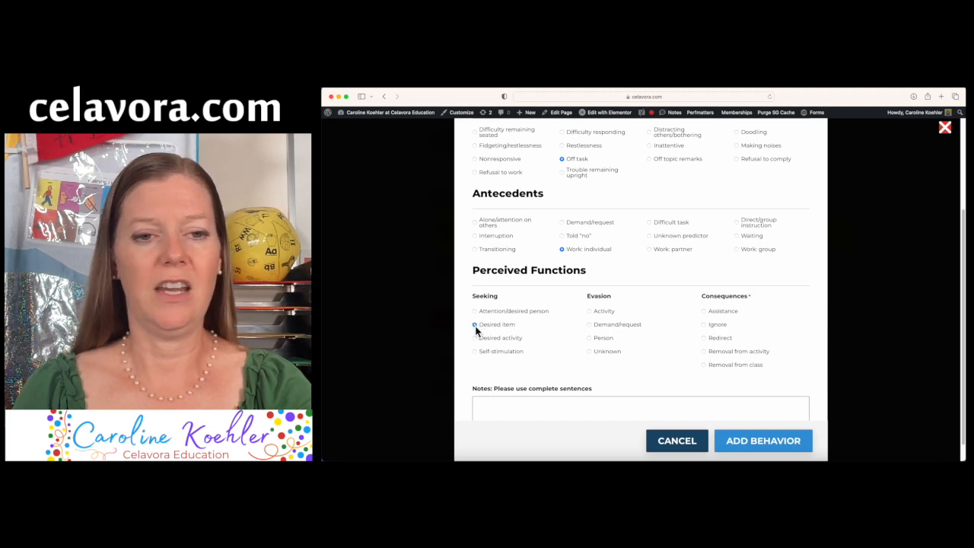
left_click(703, 338)
scroll(671, 396, "down", 1)
Note that the student is looking for his fidget on the floor, and save the entry
left_click(648, 391)
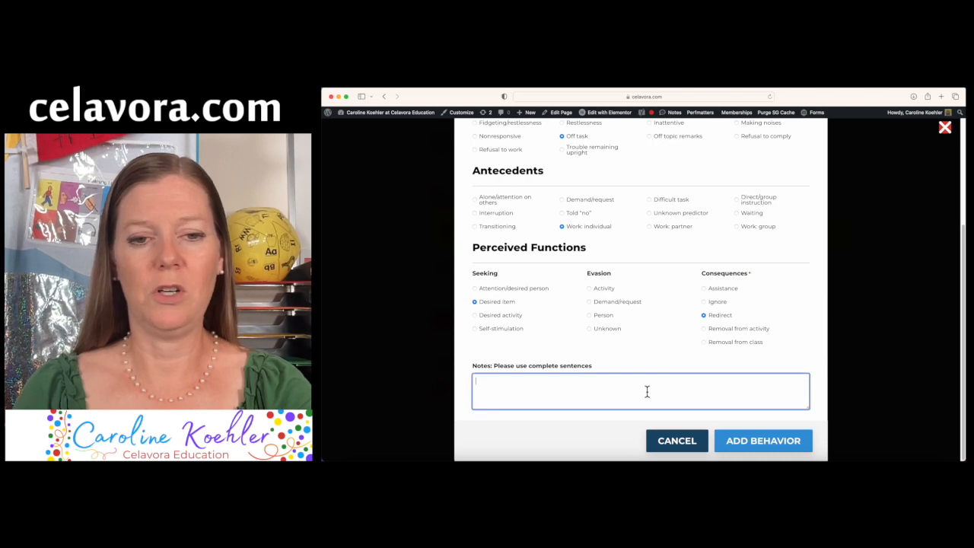
type("Loo")
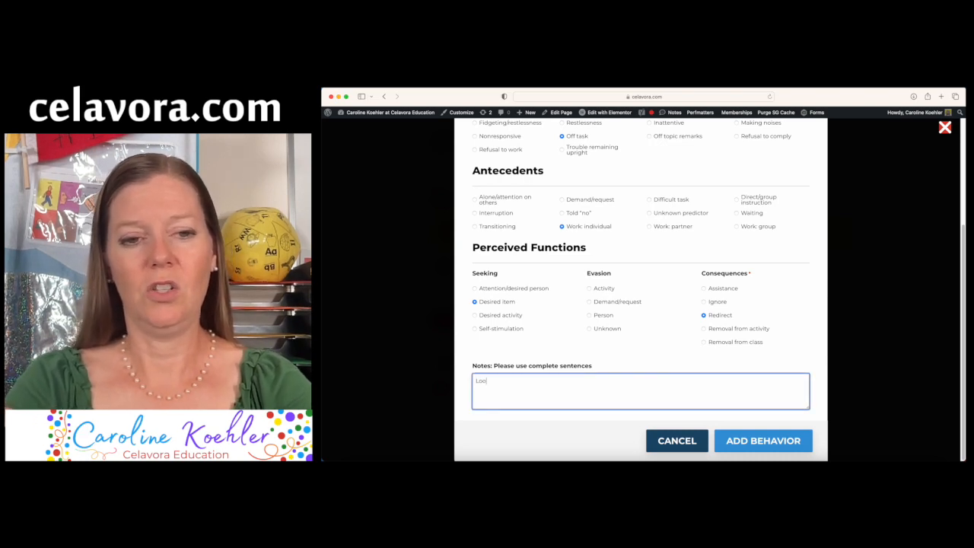
type("king for his f")
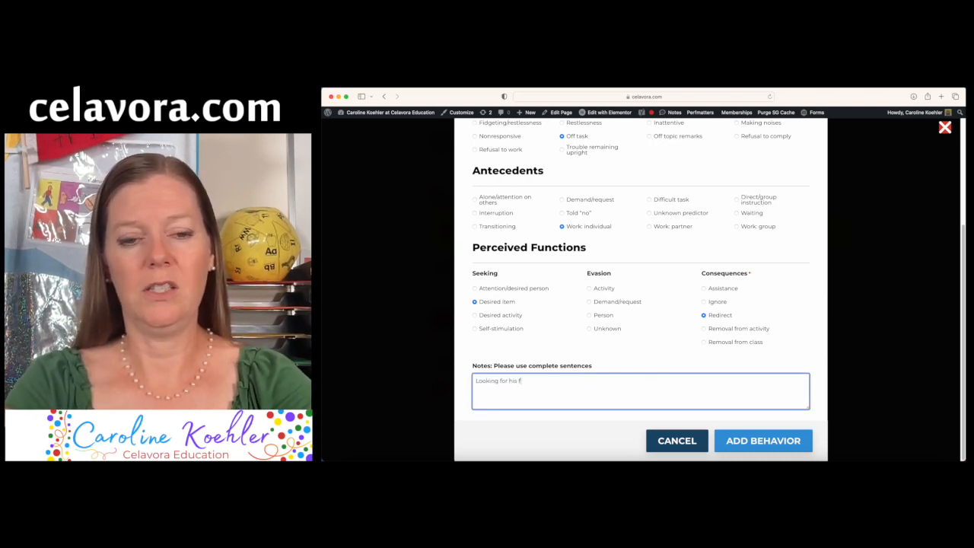
type("idget on the ")
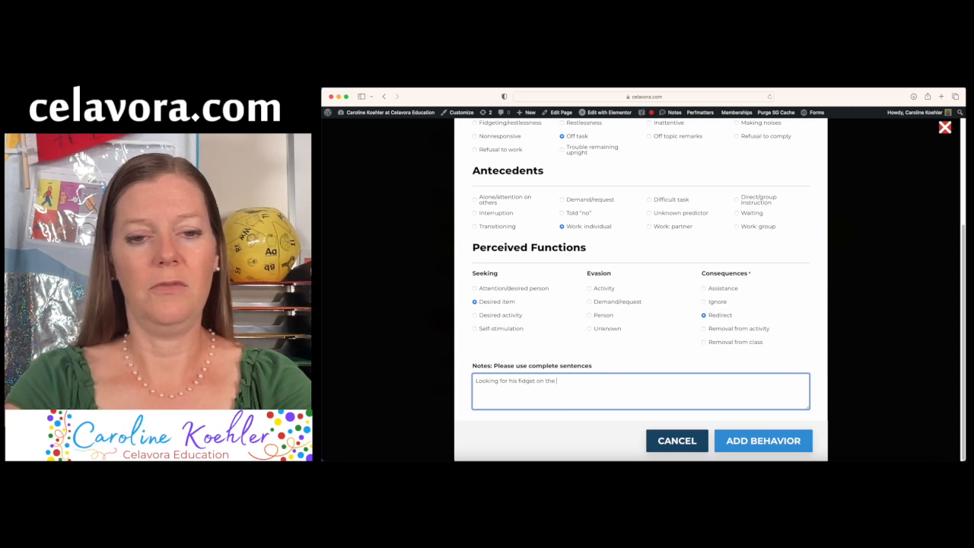
type("flo")
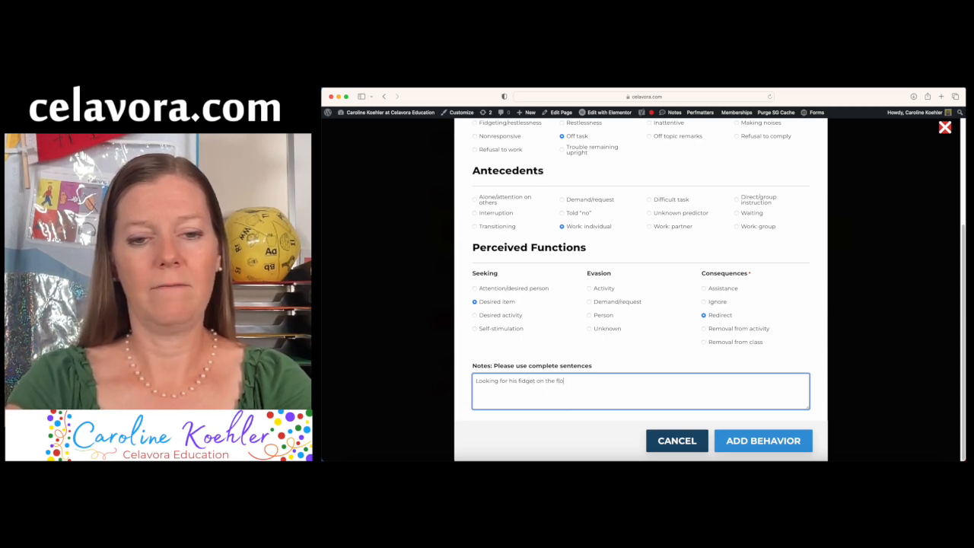
type("or")
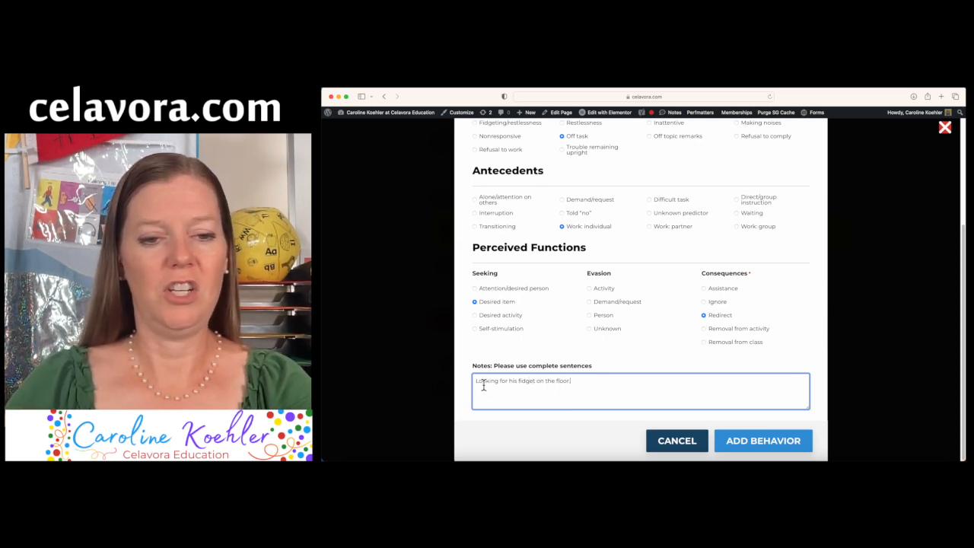
type(".")
double_click(483, 383)
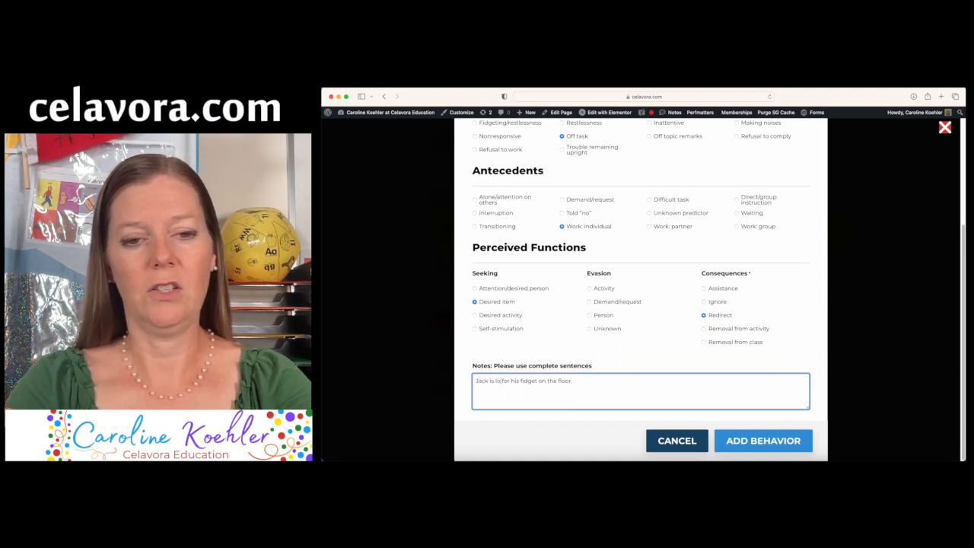
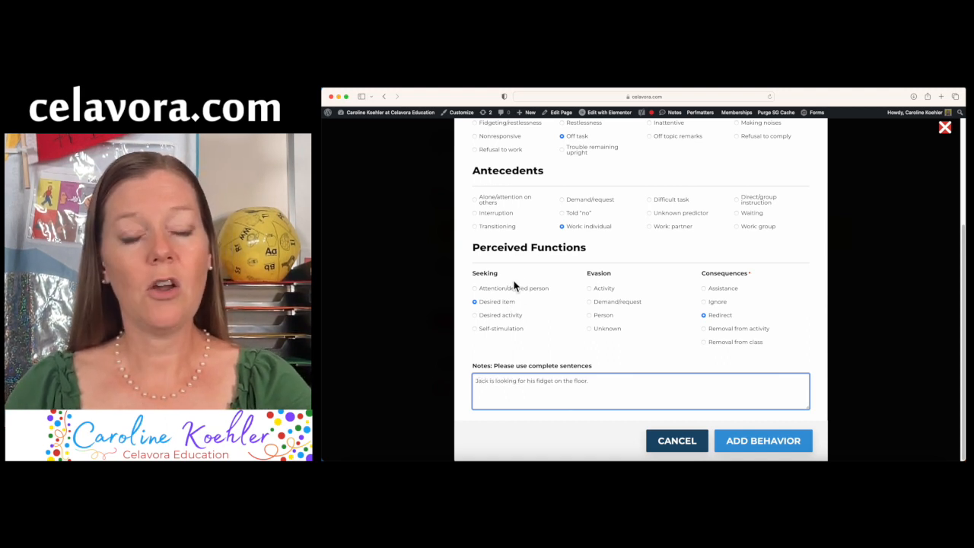
left_click(614, 293)
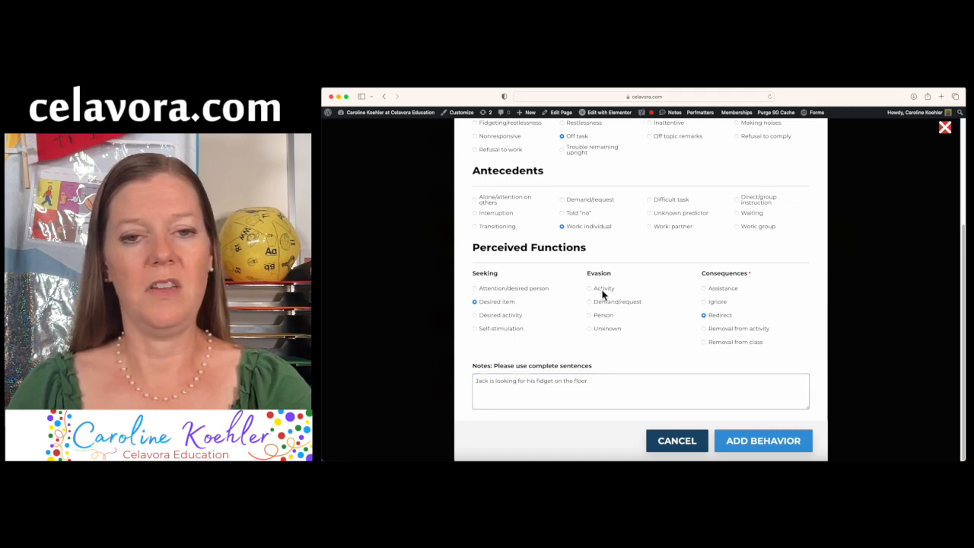
left_click(765, 442)
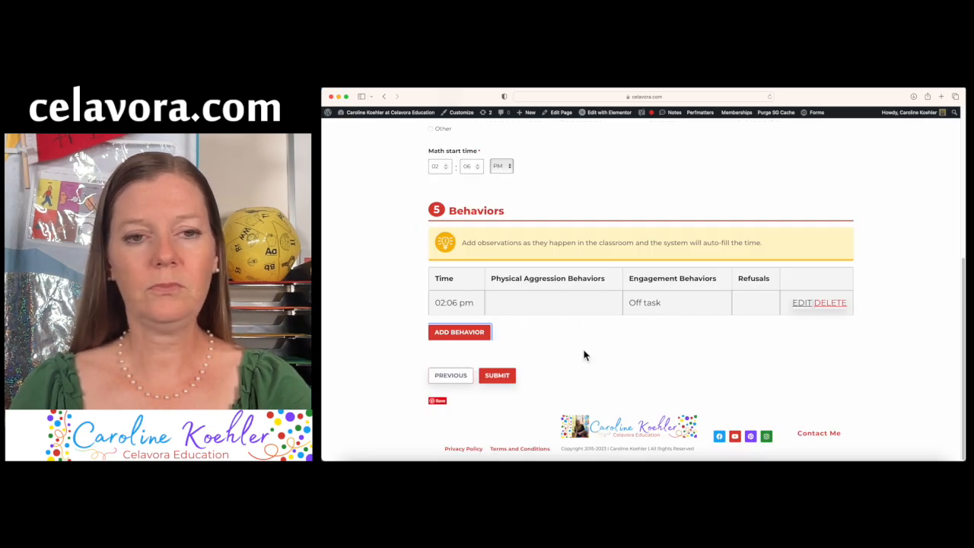
Check the Behaviors table and begin another behavior entry
scroll(584, 355, "up", 6)
scroll(584, 355, "down", 4)
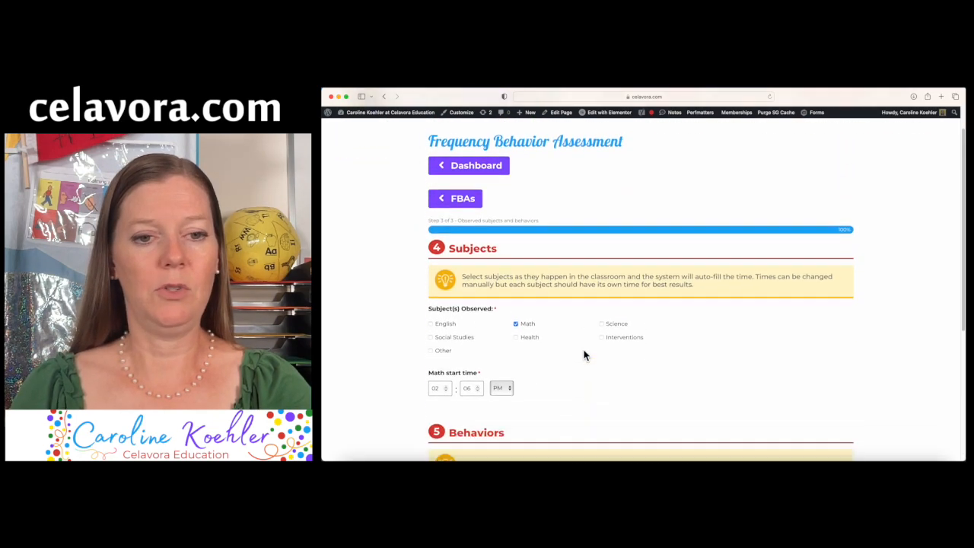
scroll(618, 323, "down", 2)
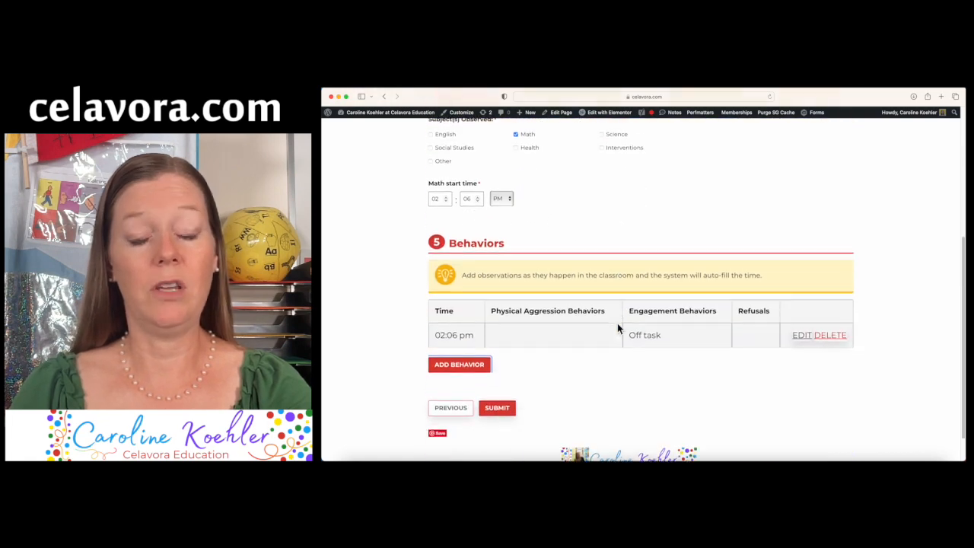
left_click(458, 344)
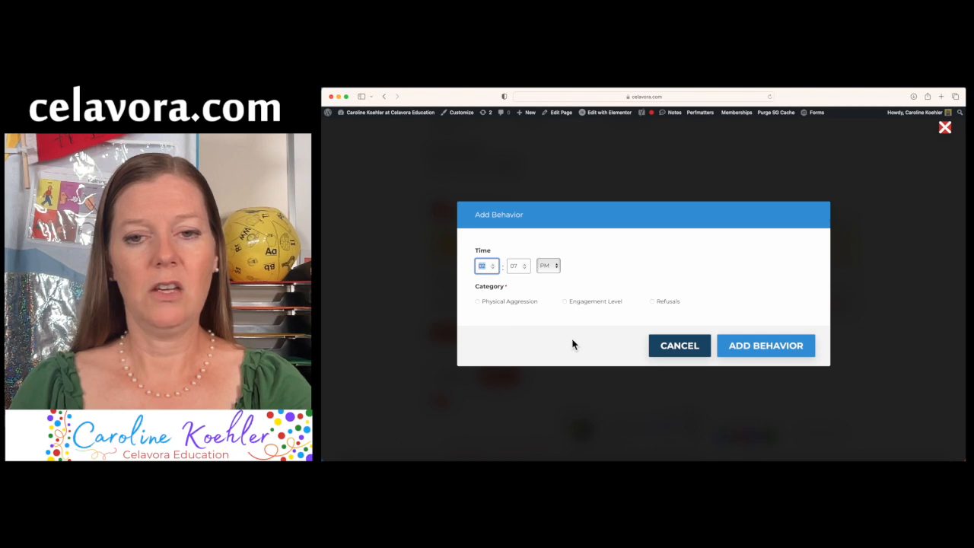
Log a Refusals, Arguing behavior with a Told "no" antecedent and Assistance consequence
left_click(653, 302)
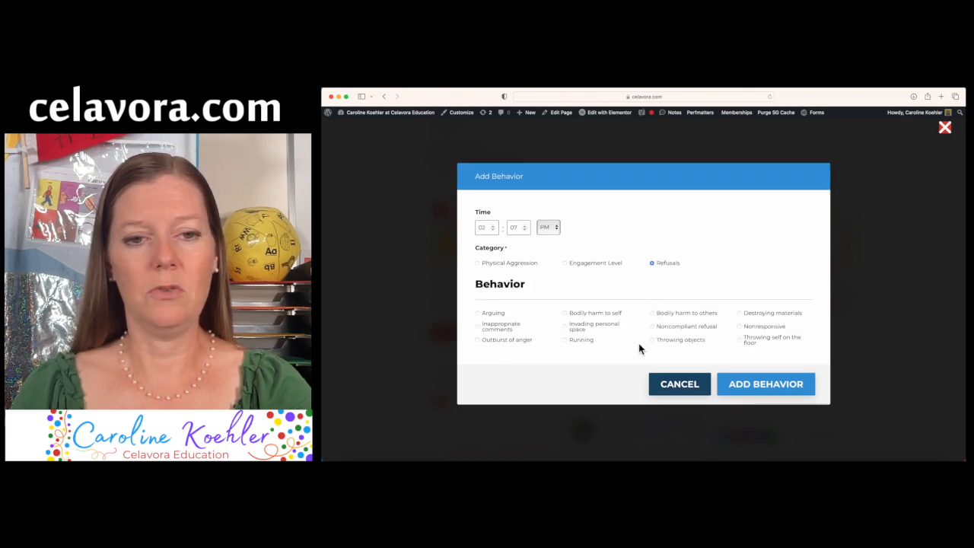
left_click(477, 313)
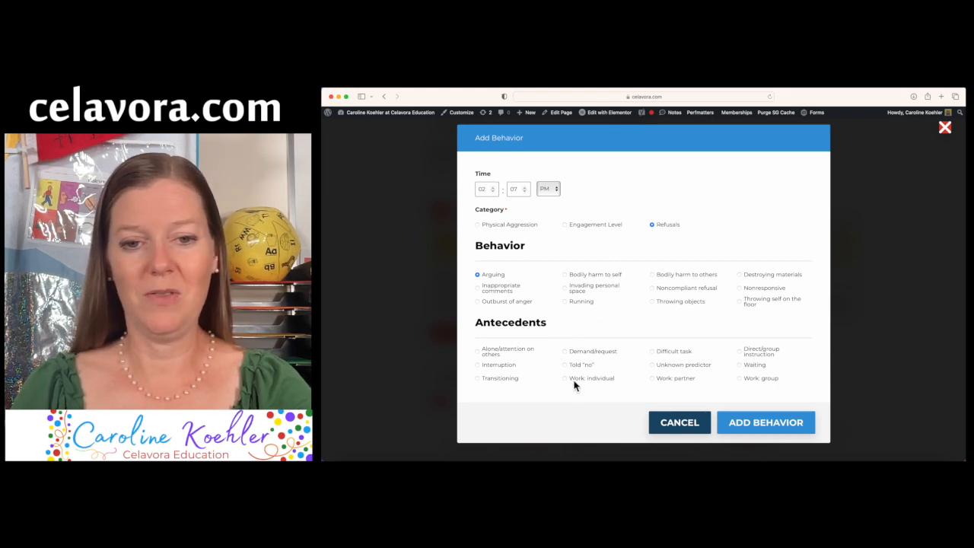
left_click(566, 365)
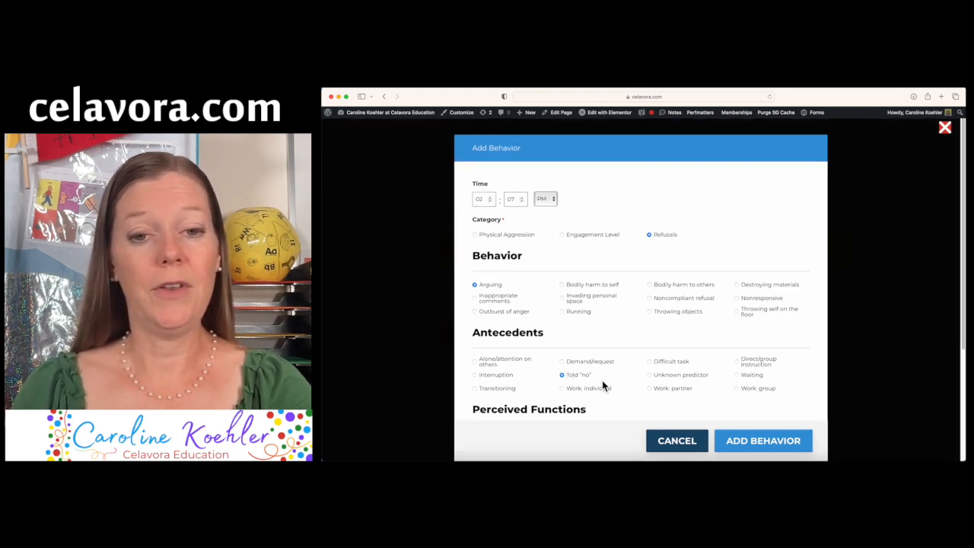
scroll(602, 384, "down", 2)
scroll(604, 385, "down", 2)
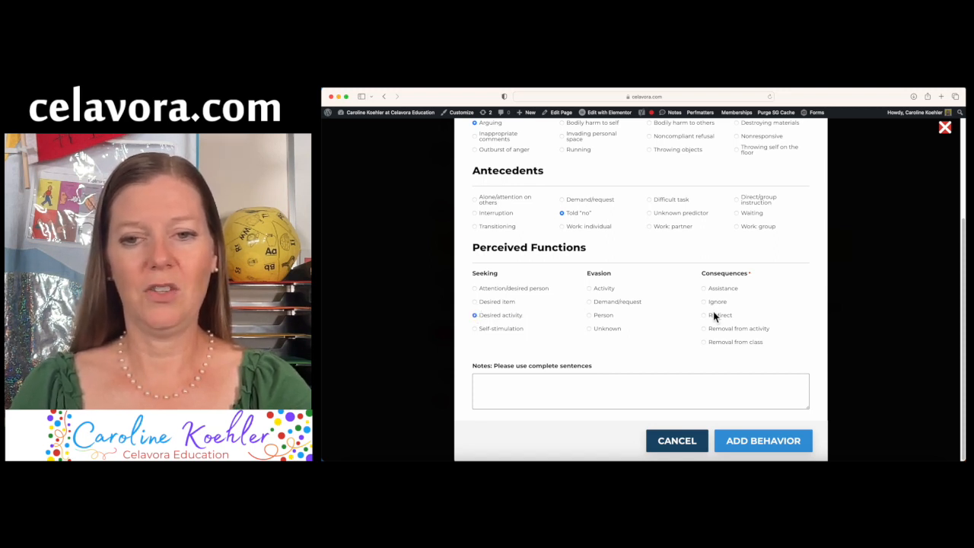
left_click(704, 288)
Add a note that the teacher offered the student other fidgets, and save the entry
left_click(640, 396)
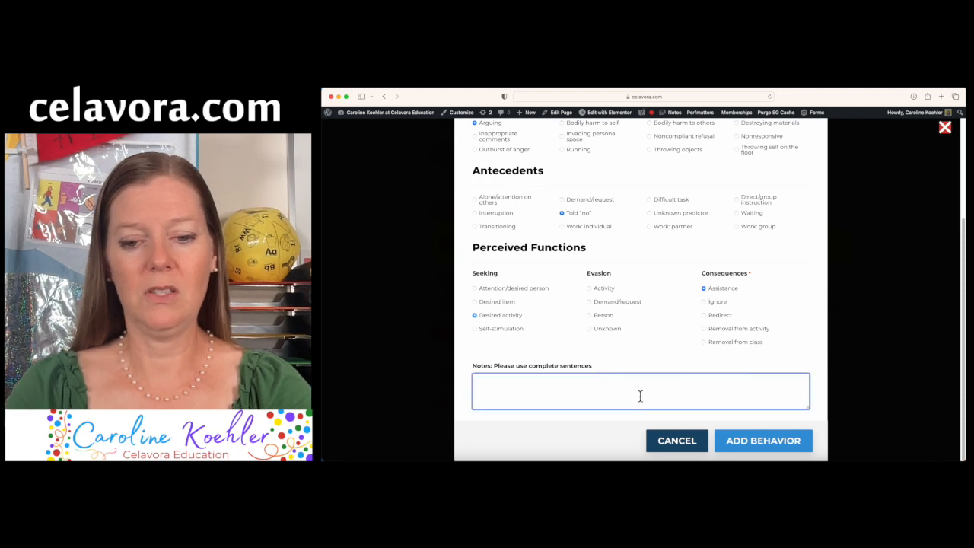
type("The teacher ho")
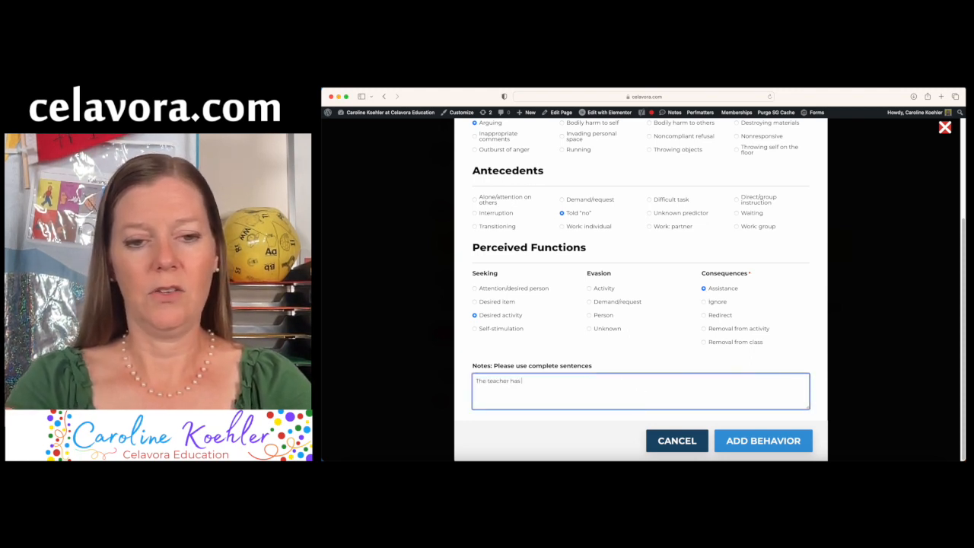
type("s walked over")
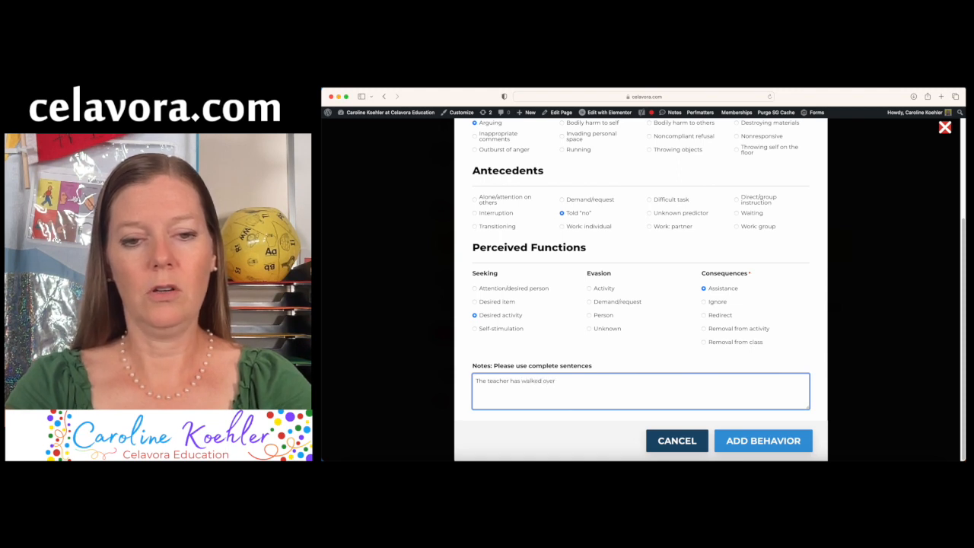
key("BackSpace")
key("BackSpace")
key("BackSpace")
key("BackSpace")
key("BackSpace")
key("BackSpace")
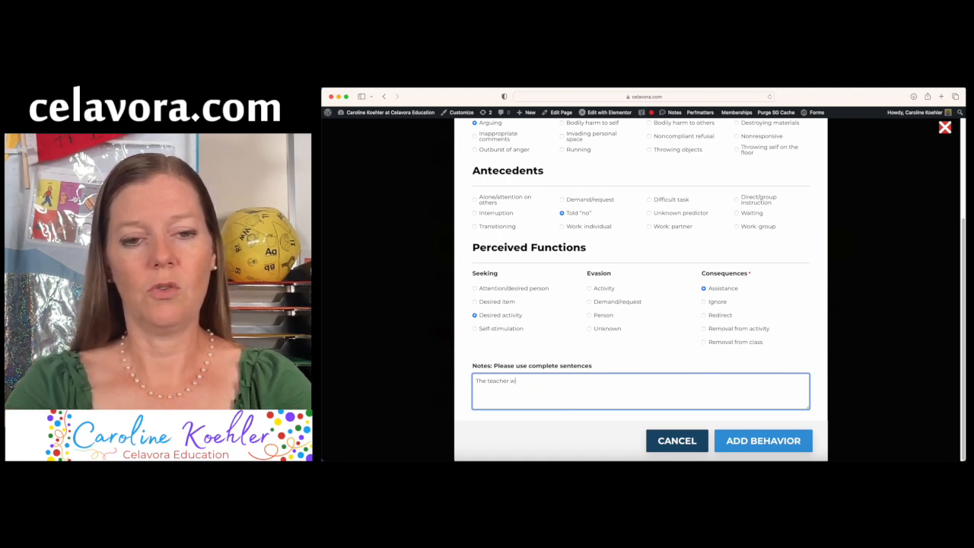
type("alkedo")
key("BackSpace")
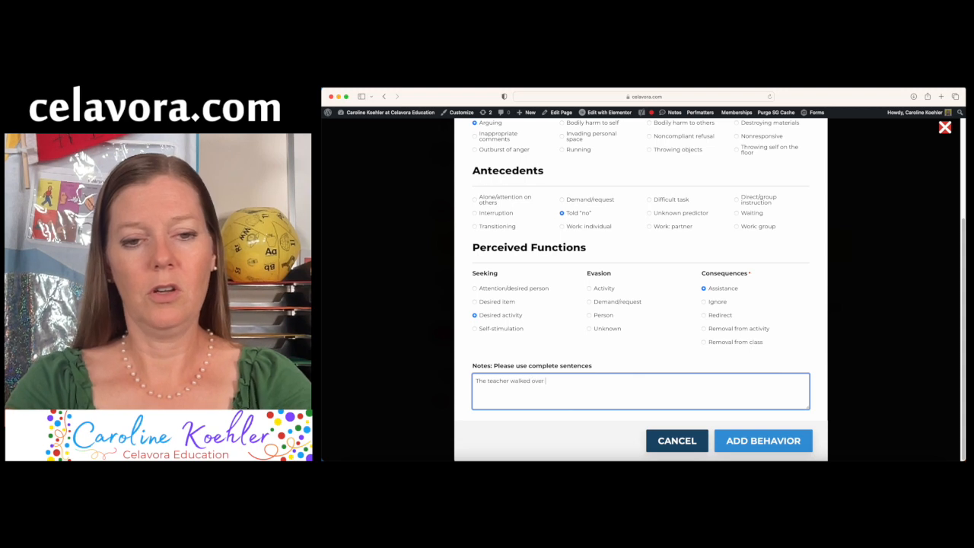
type("over to Jack to offe")
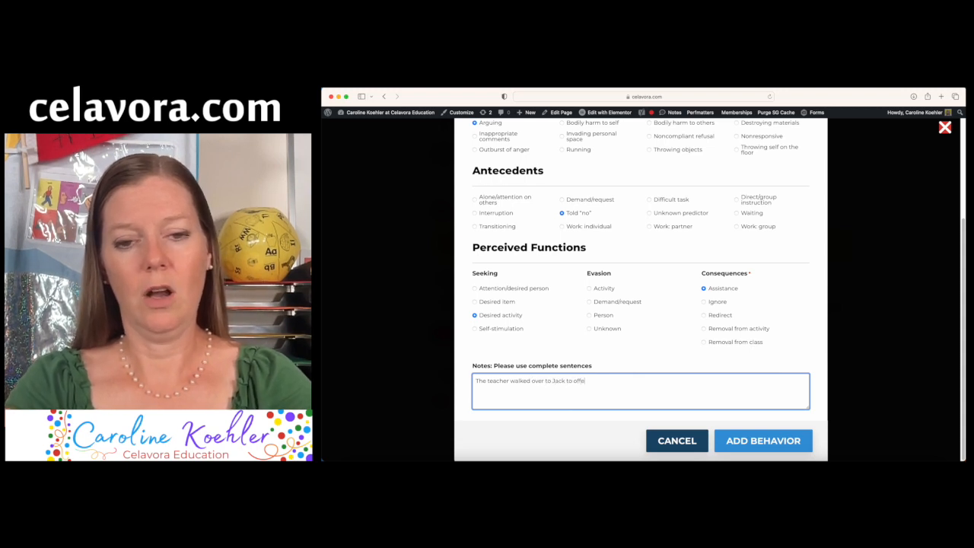
type("r him other fid")
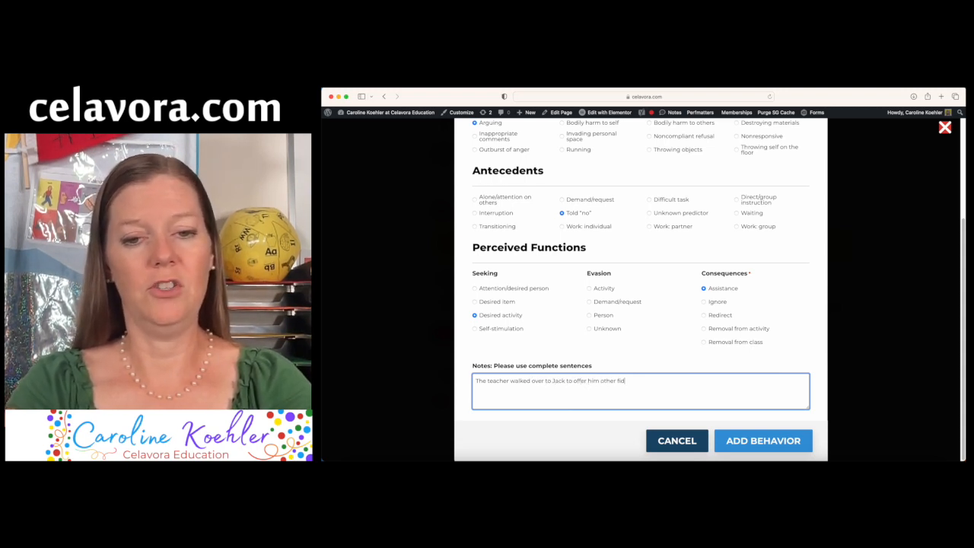
type("gets for when he")
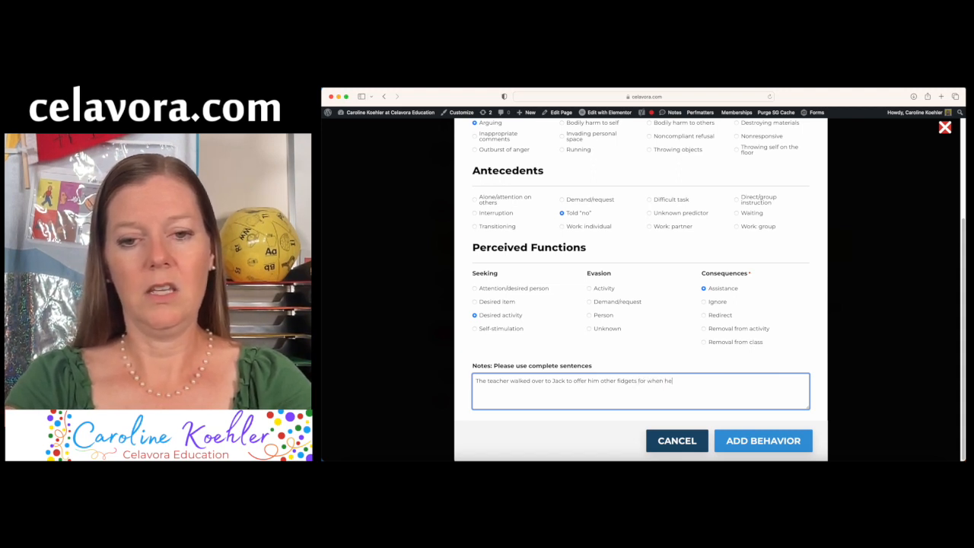
type(" s")
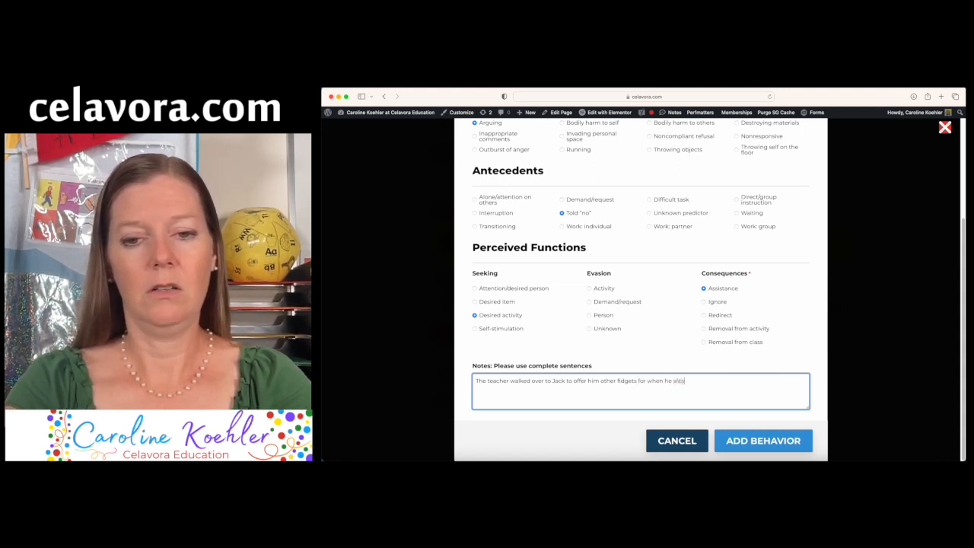
type("iss in his c")
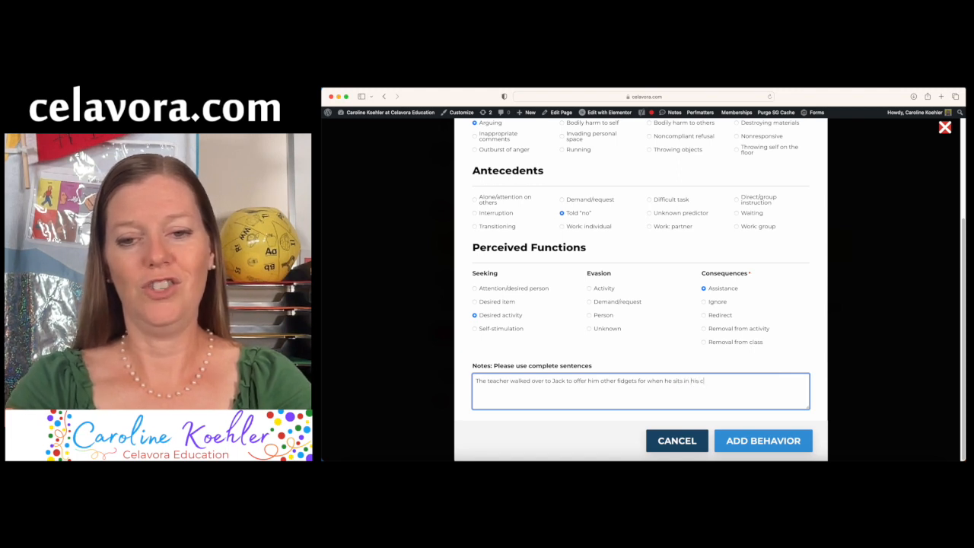
type(".")
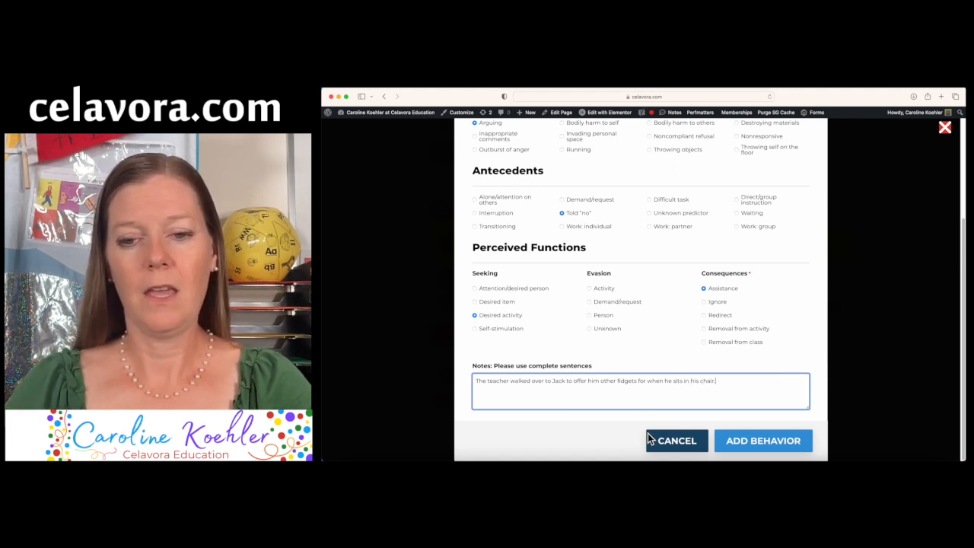
left_click(747, 438)
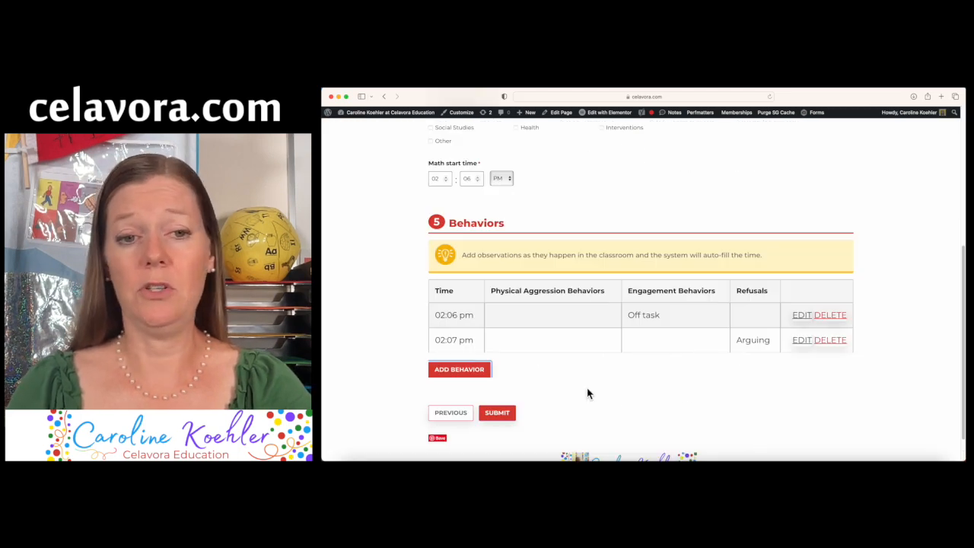
scroll(587, 393, "down", 1)
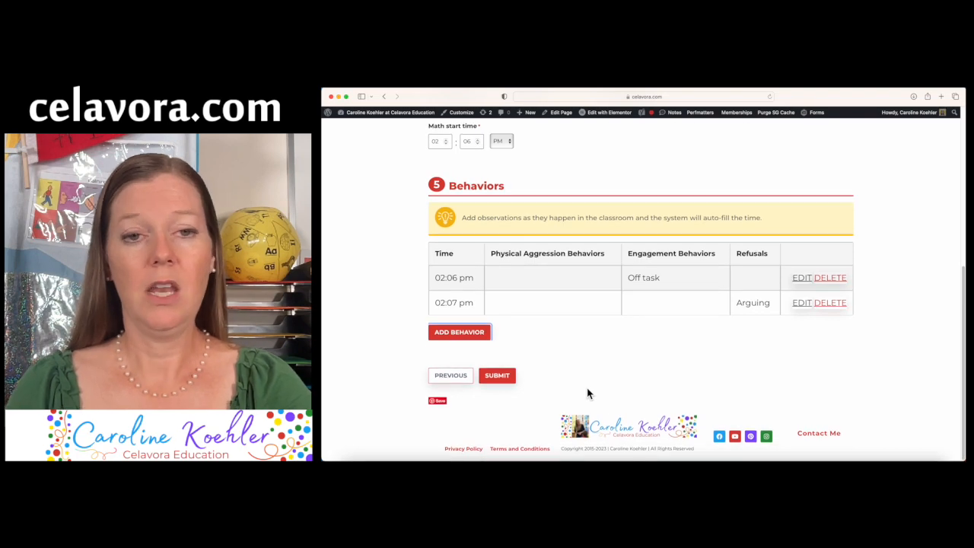
Start a Physical Aggression, Biting entry: Demand/request, Removal from class, note about calling the principal
left_click(488, 335)
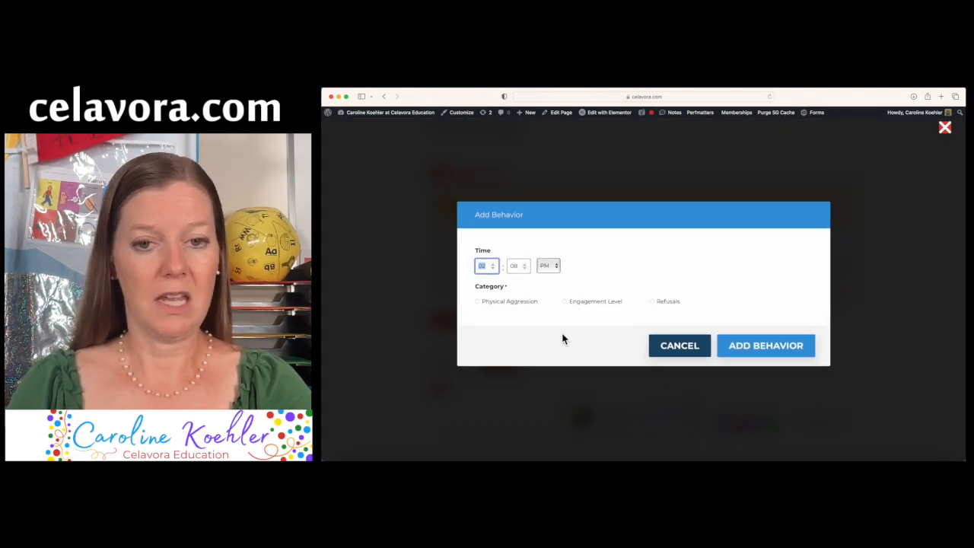
left_click(522, 303)
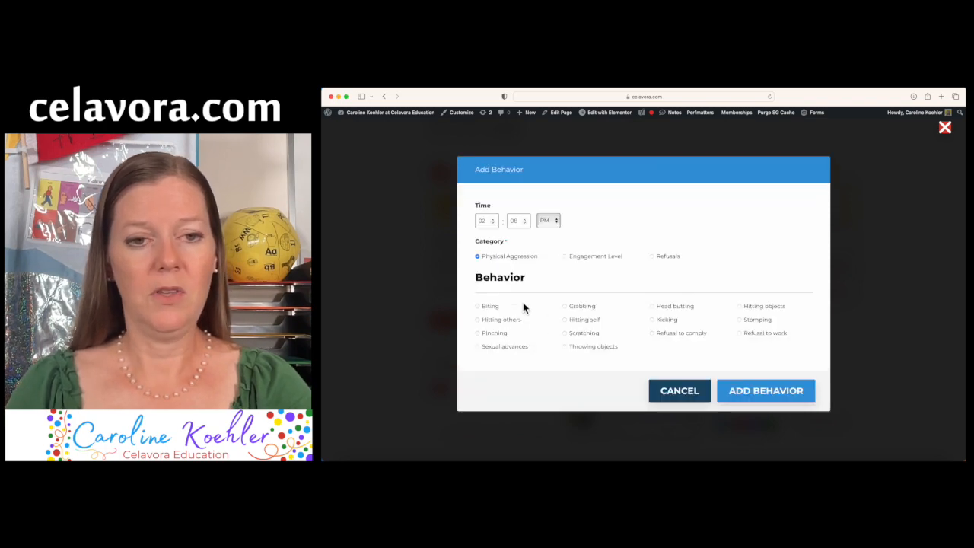
left_click(477, 308)
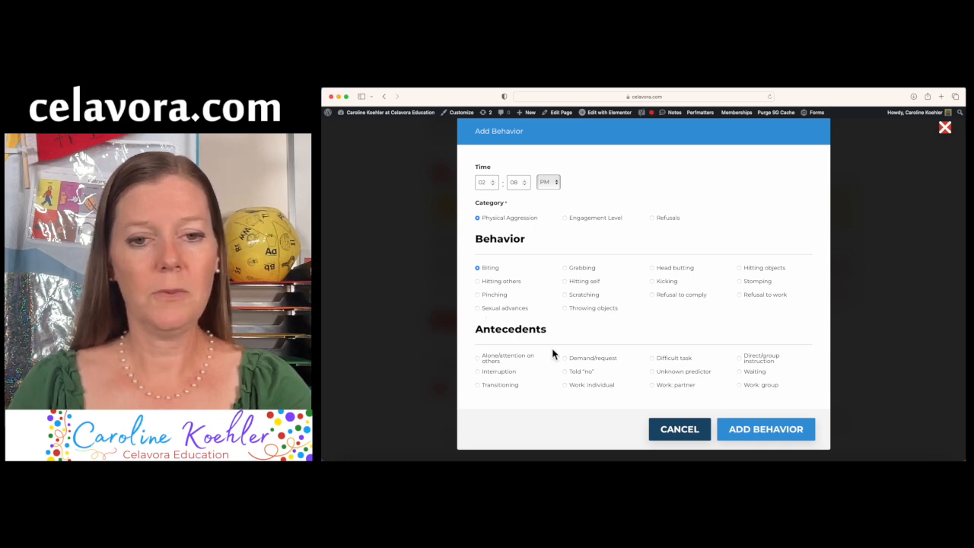
left_click(567, 359)
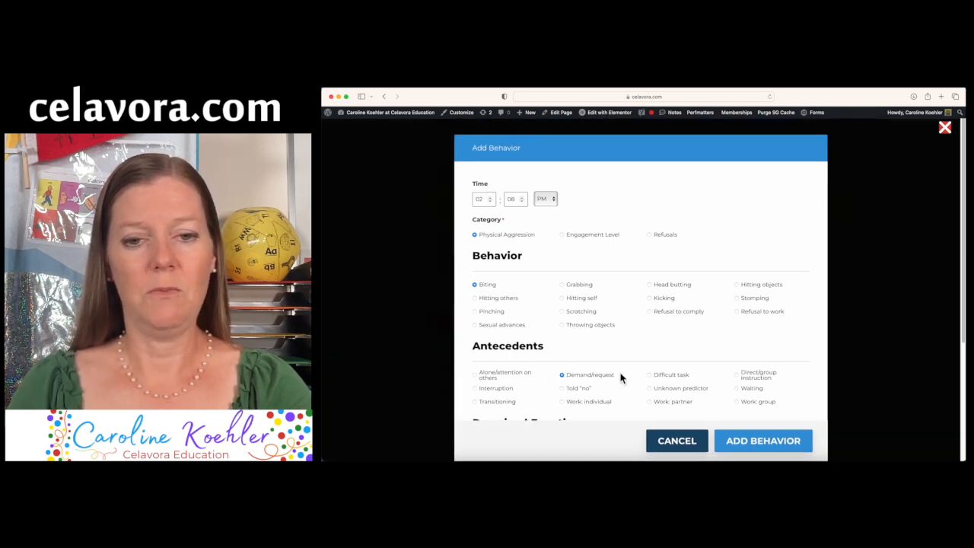
scroll(621, 376, "down", 3)
scroll(620, 375, "down", 2)
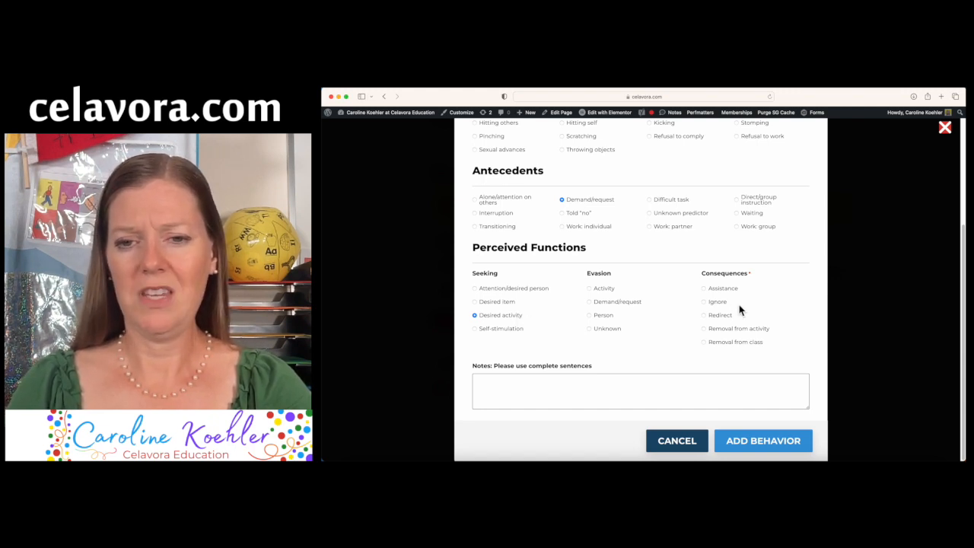
left_click(704, 342)
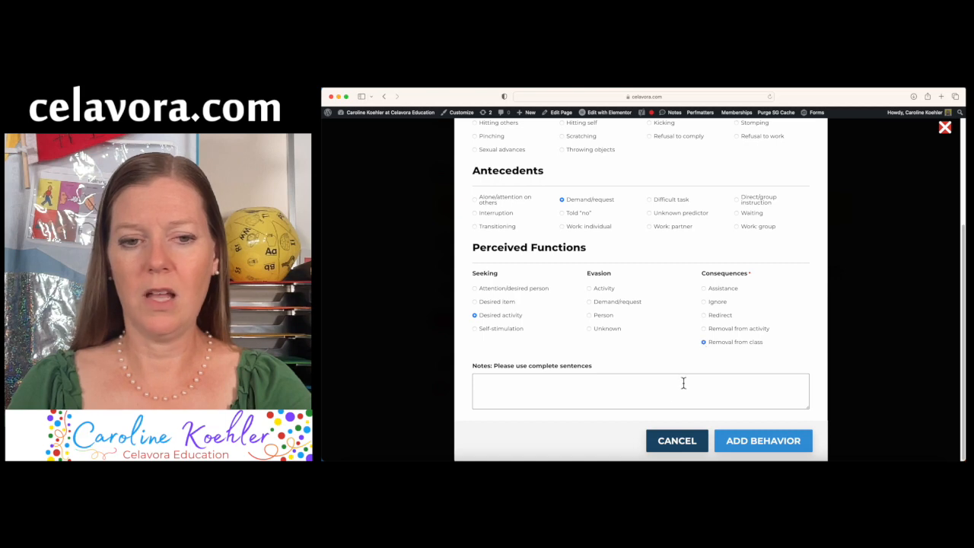
left_click(656, 393)
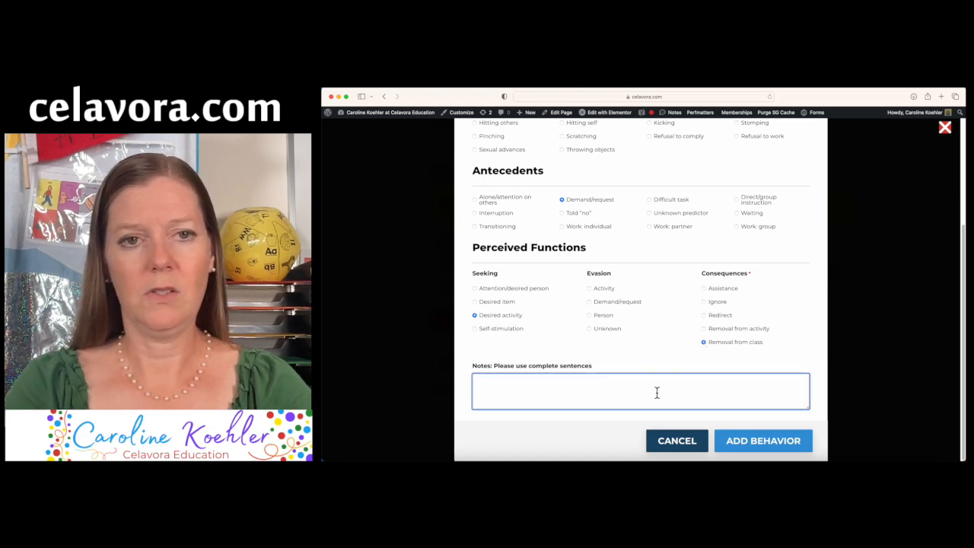
type("The teacher")
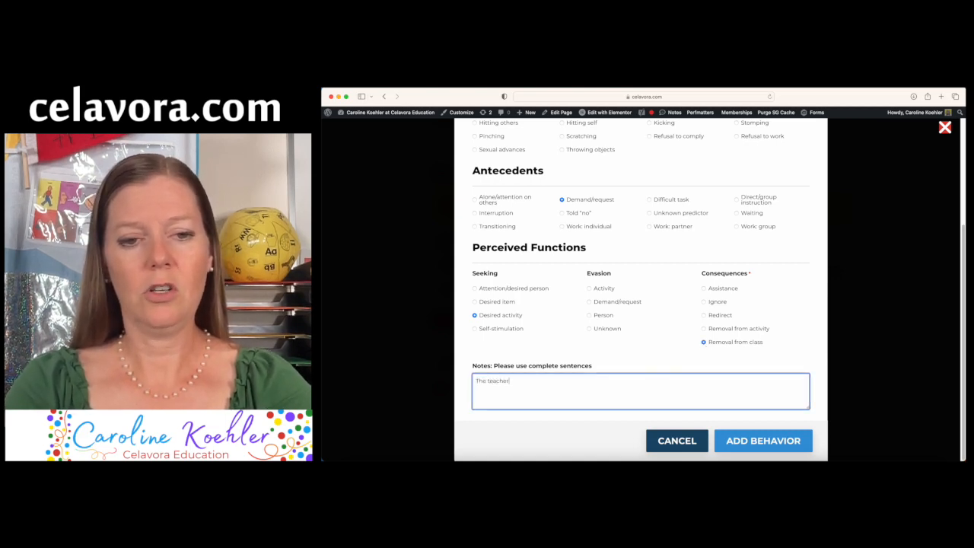
type(" called the ")
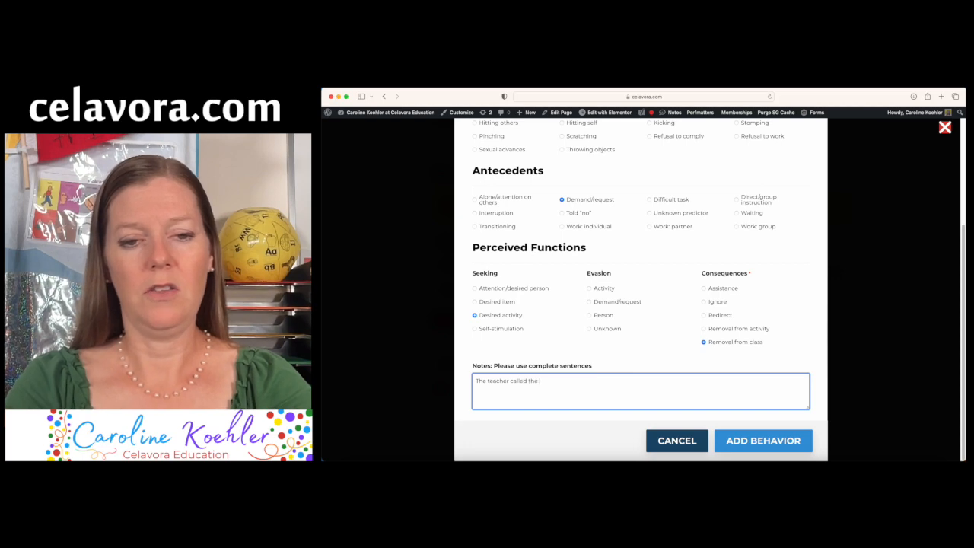
type("principal for as")
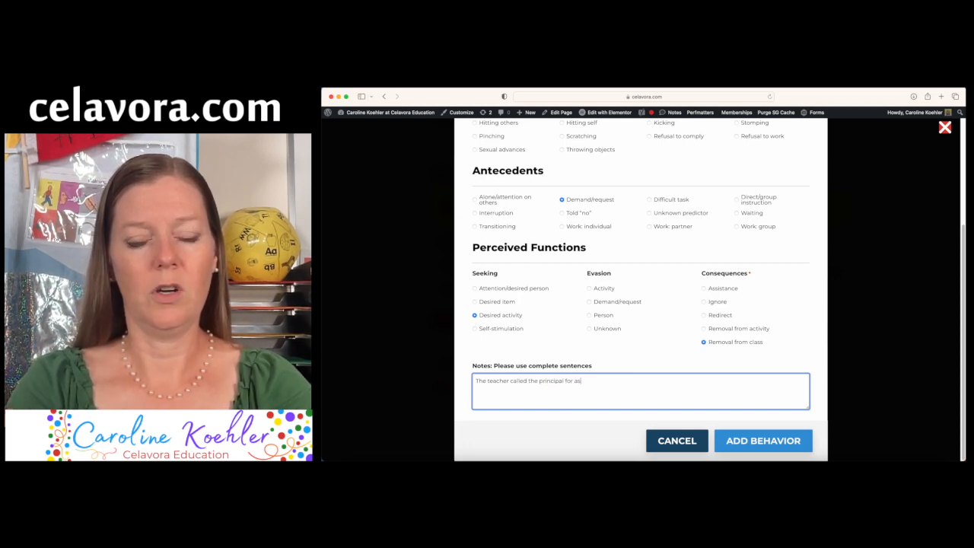
type("sistance.")
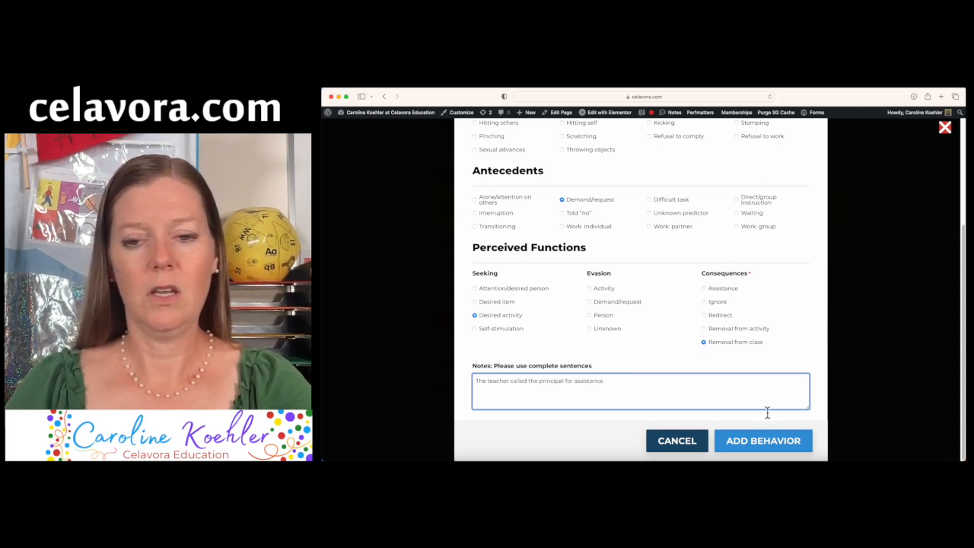
type("  Jack w")
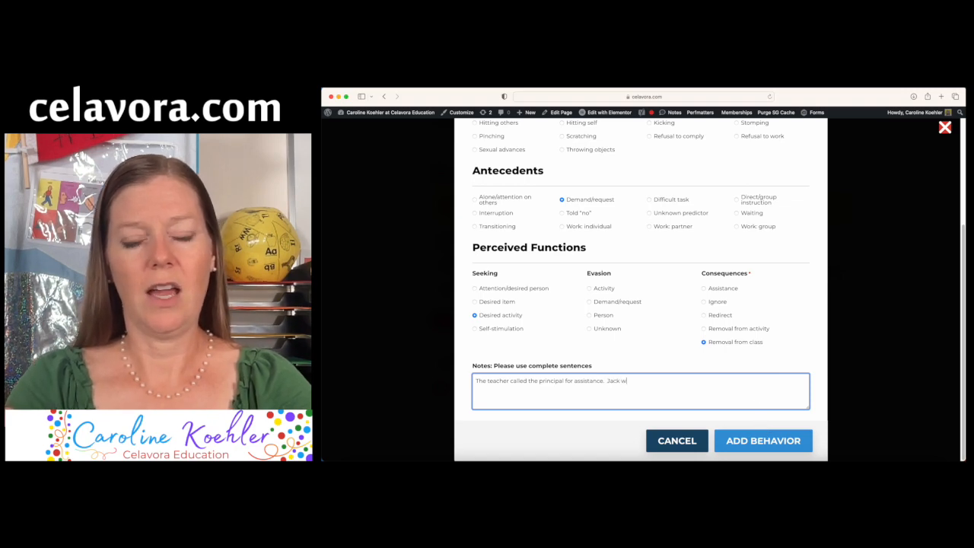
type("as removed from t")
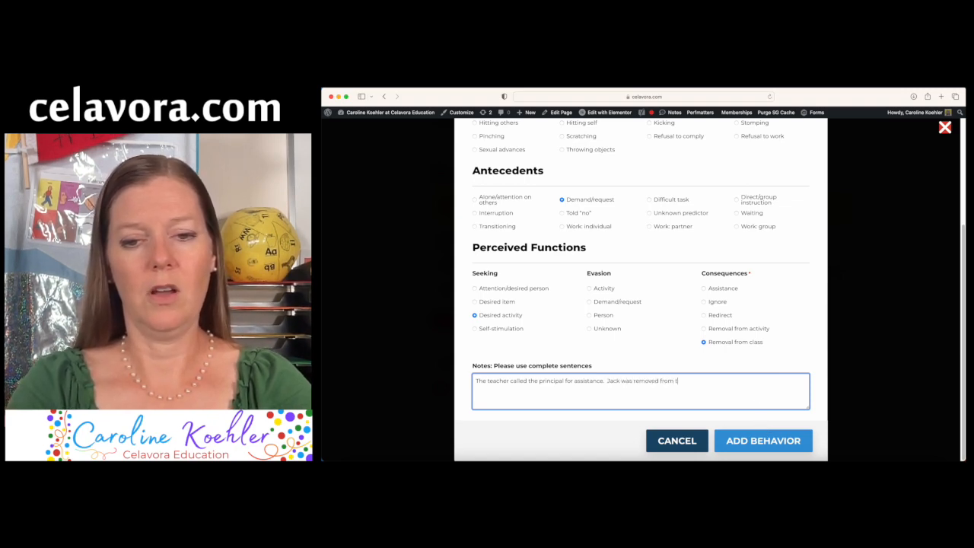
type("he classro")
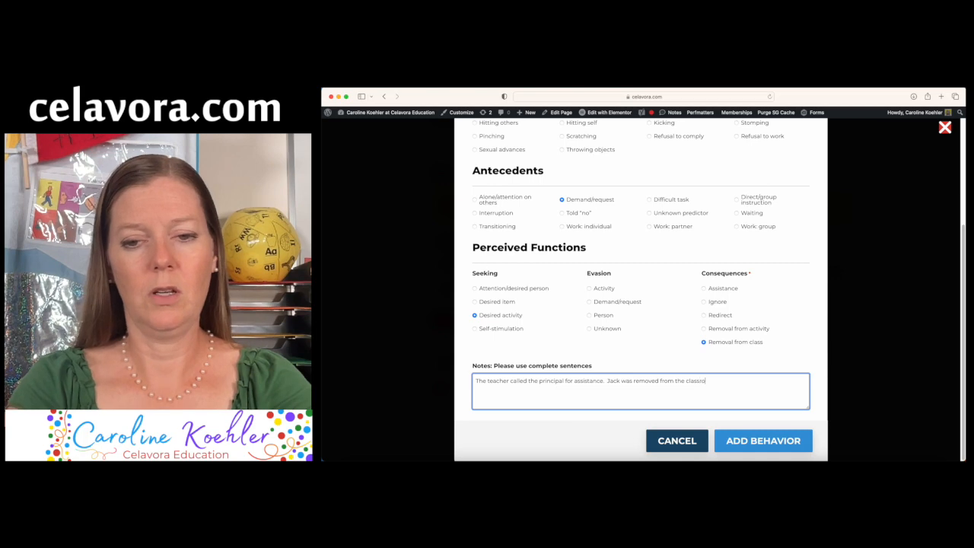
type("om.")
Save the Biting entry to the Behaviors table
left_click(769, 438)
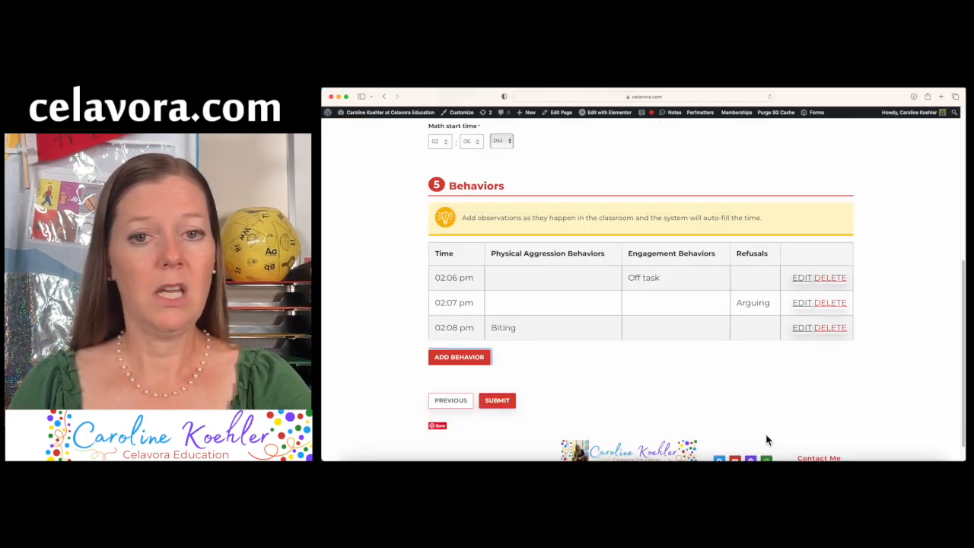
scroll(630, 316, "up", 10)
scroll(630, 319, "down", 3)
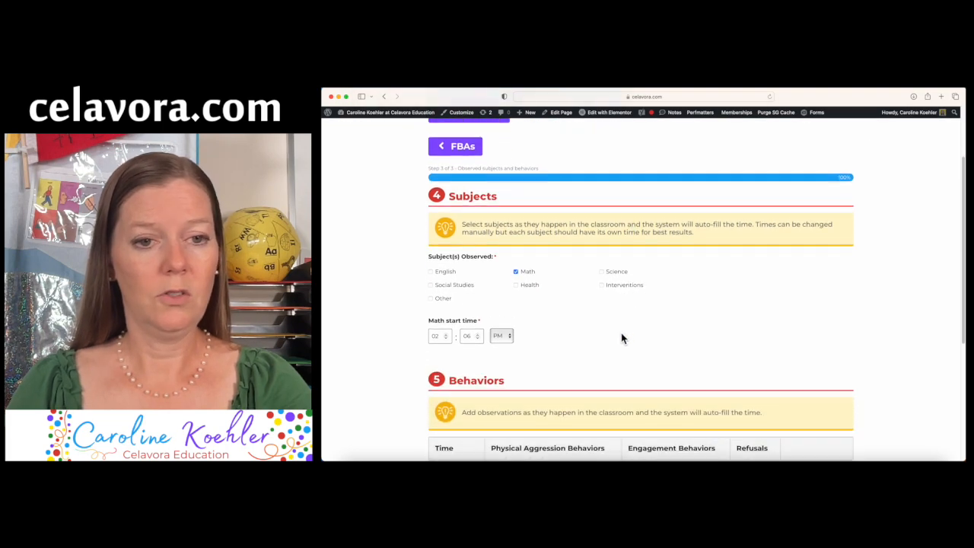
Add an Other observed subject named 'Calm down room'
left_click(431, 298)
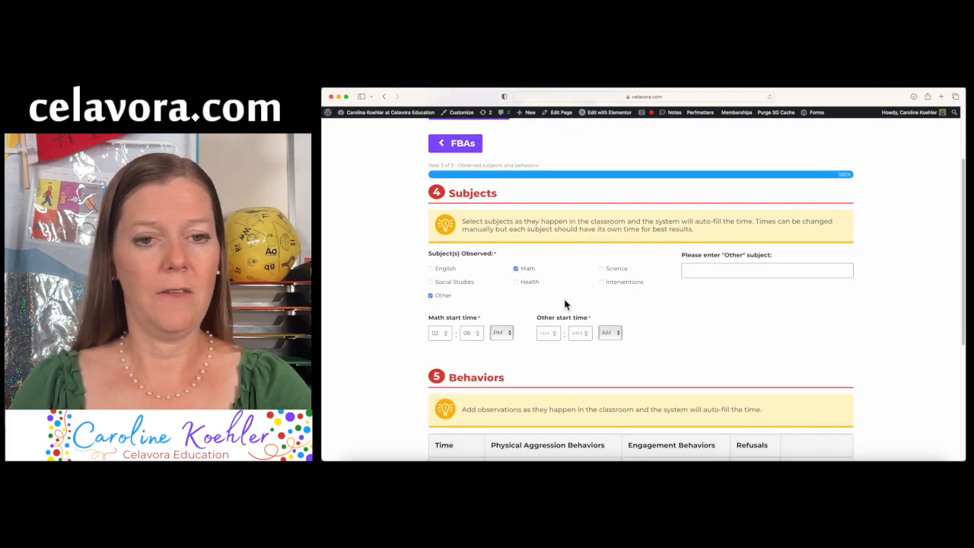
left_click(752, 273)
type("Calm")
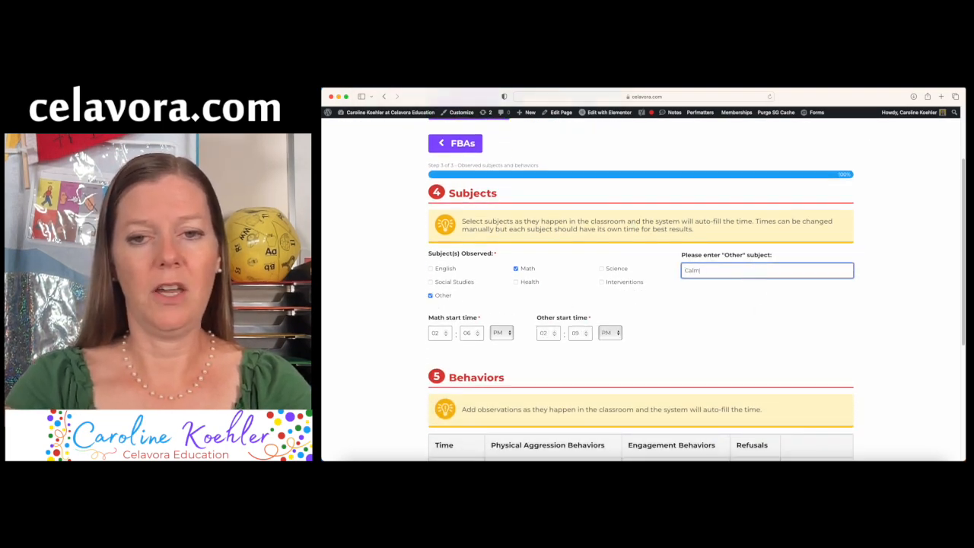
type(" down ro")
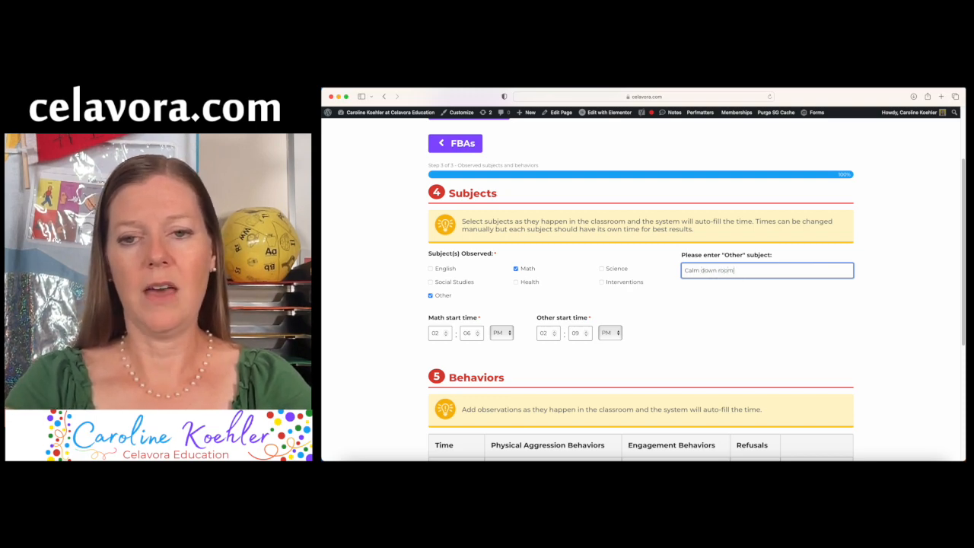
type("om")
scroll(817, 313, "down", 5)
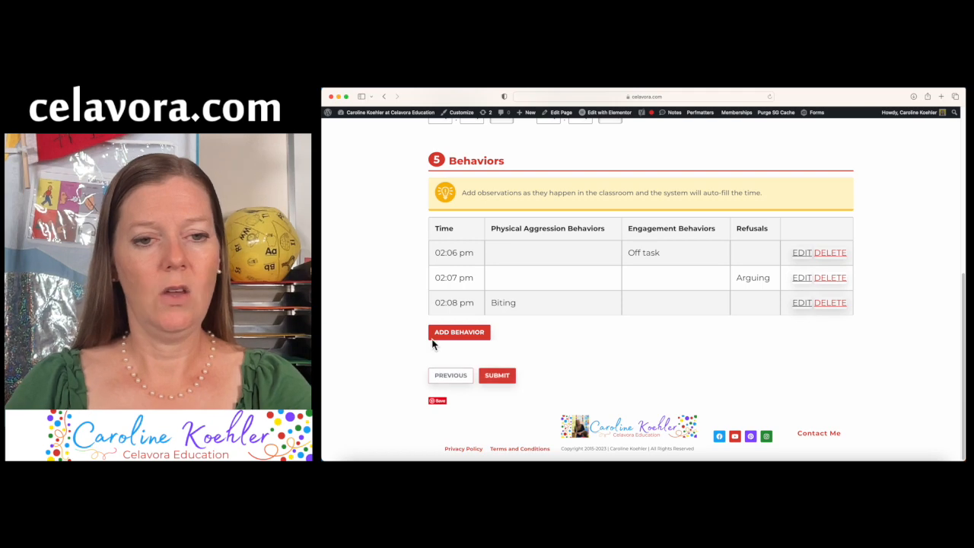
left_click(447, 335)
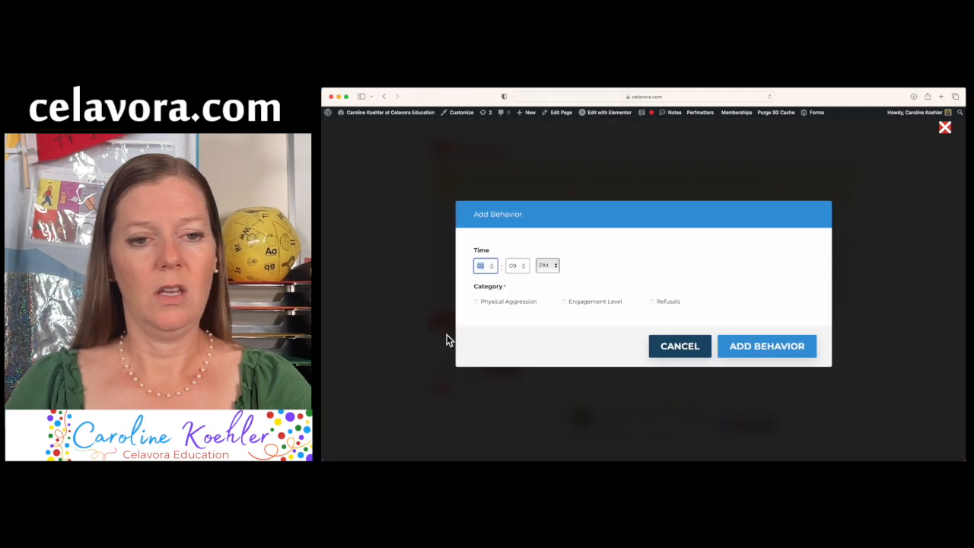
Set the entry to Physical Aggression, Hitting self, Transitioning, Self-stimulation and Assistance
left_click(507, 302)
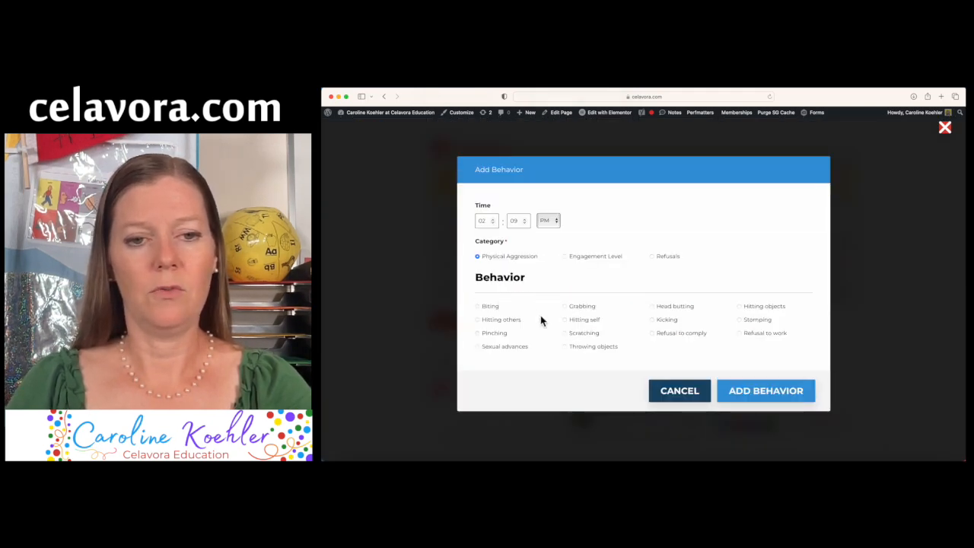
left_click(582, 321)
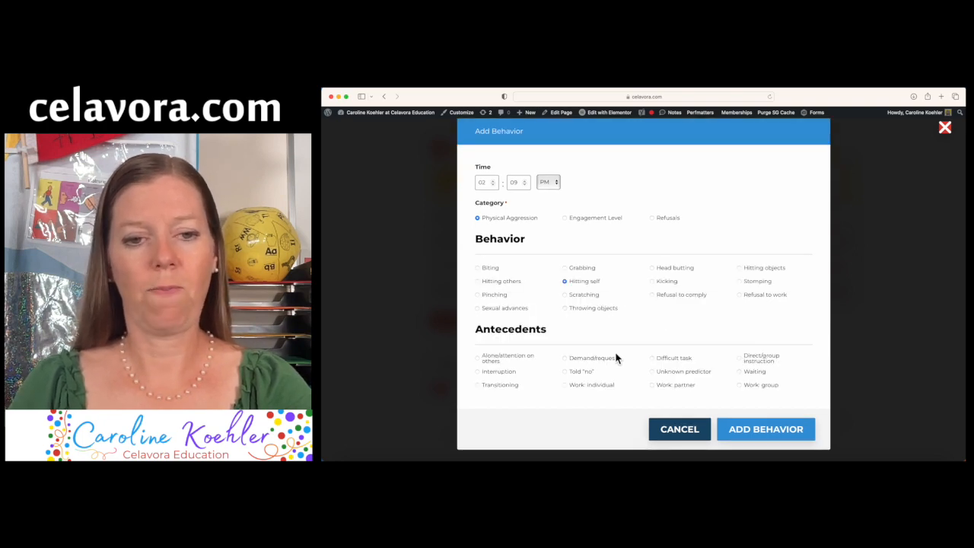
left_click(510, 388)
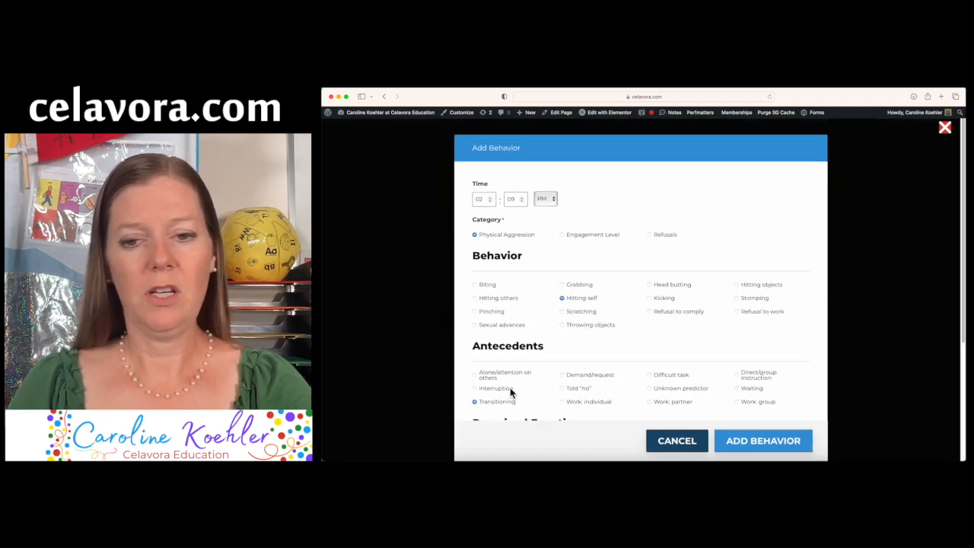
scroll(564, 375, "down", 4)
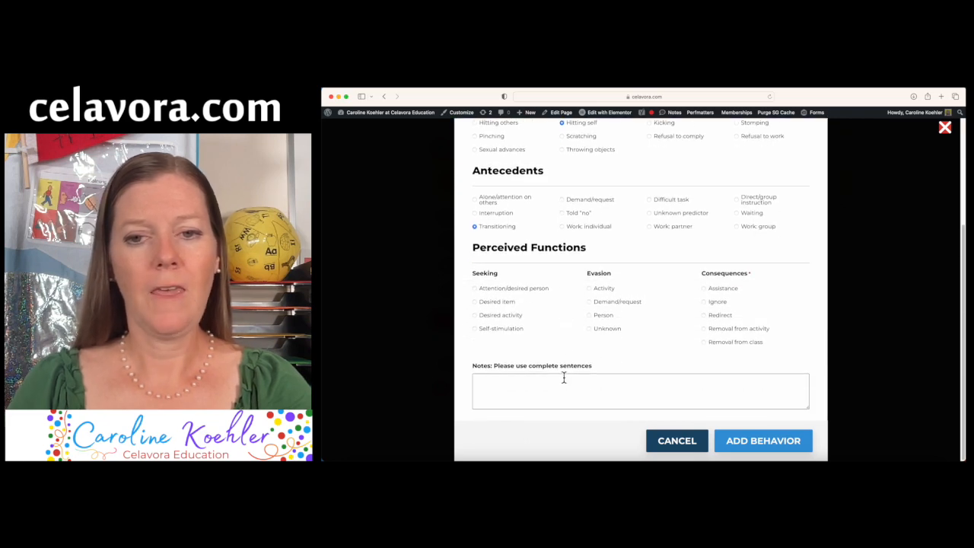
left_click(515, 331)
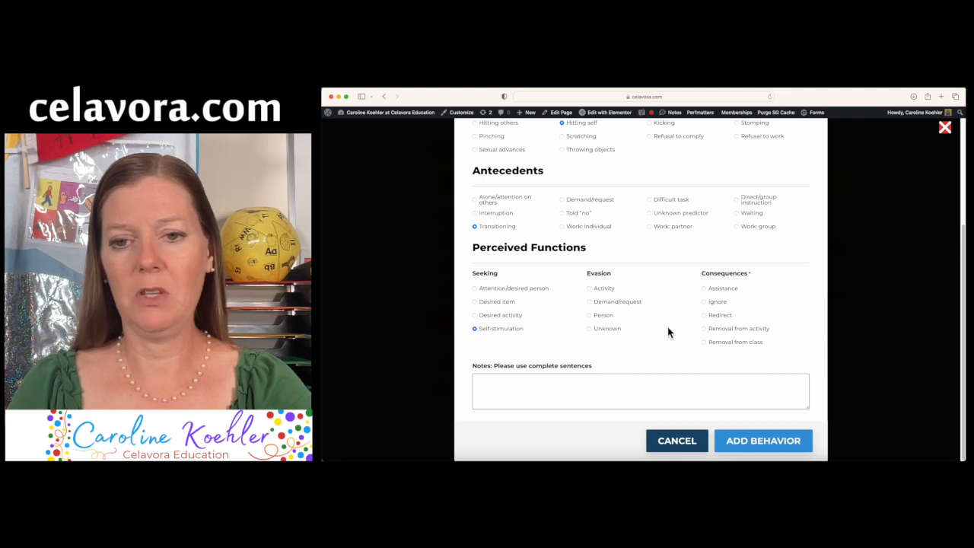
left_click(704, 288)
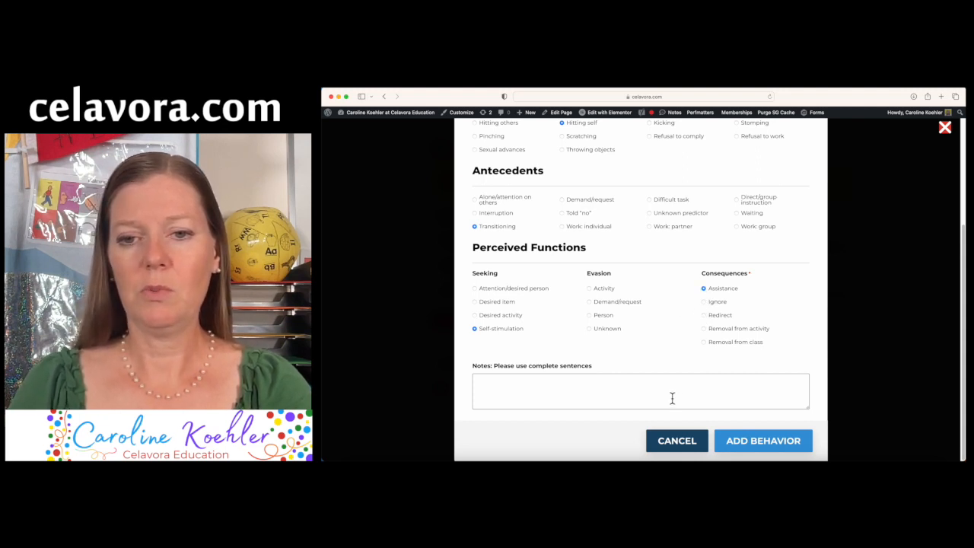
left_click(667, 397)
Note that the principal gave the student deep pressure and gross motor activity options
type("The principal ")
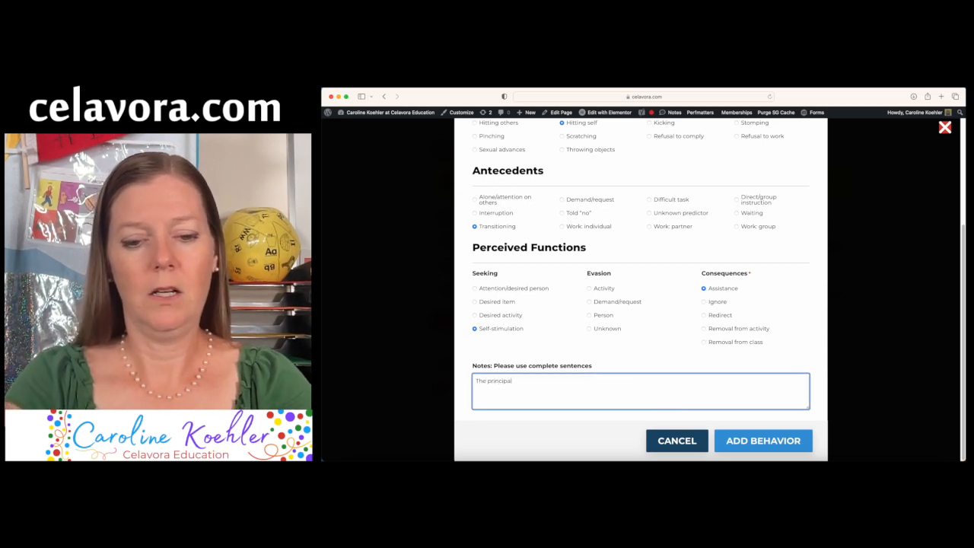
type("provide")
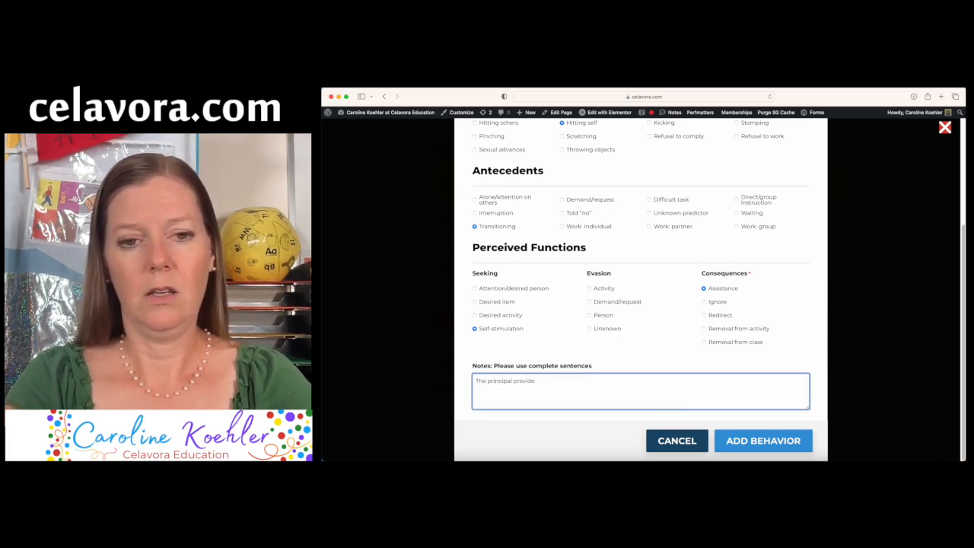
type(" Jack with deep ")
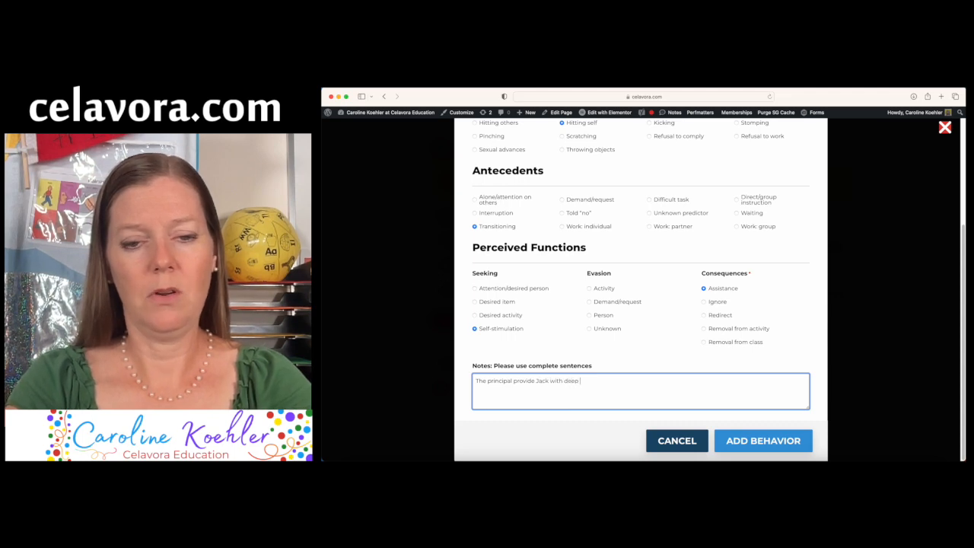
type("pressure a")
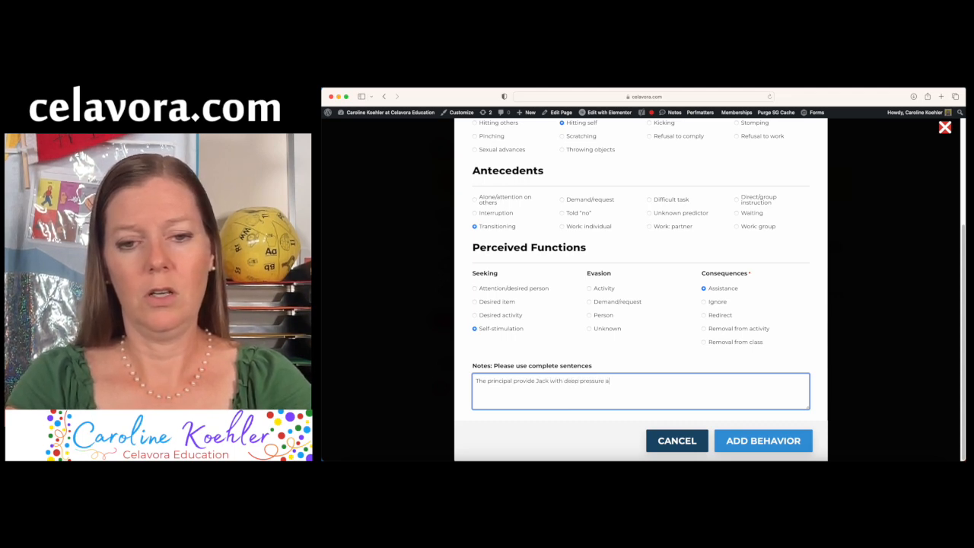
type("nd the option of g")
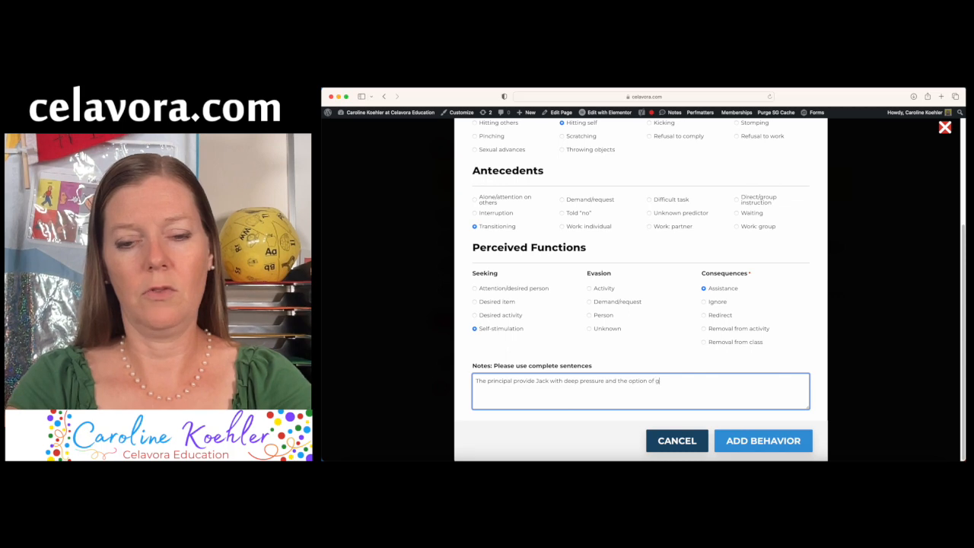
type("ross motor a")
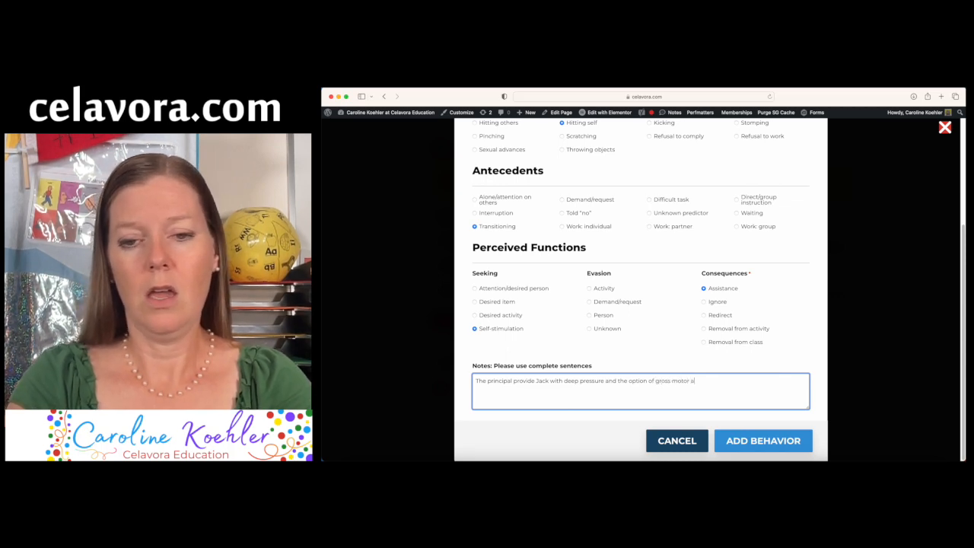
type("ctivi")
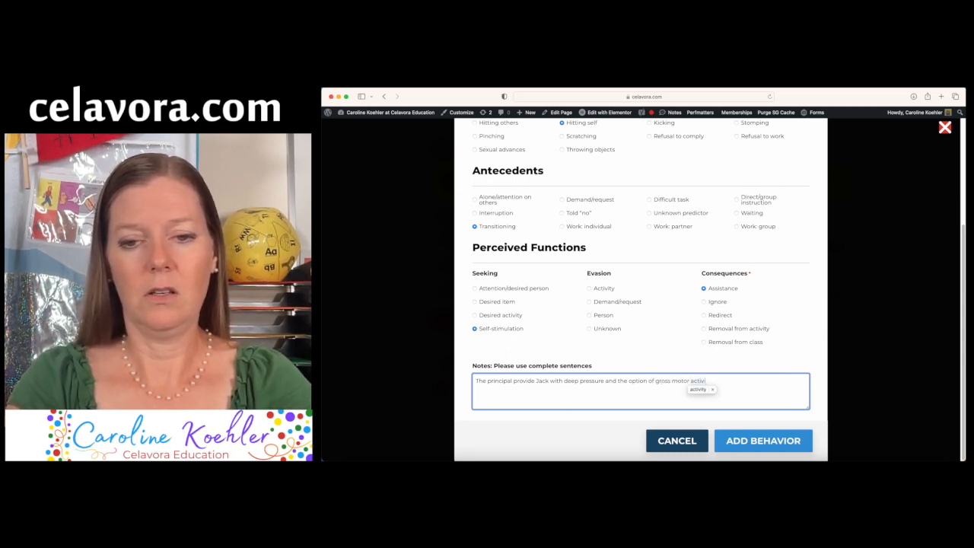
type("ties in the clas")
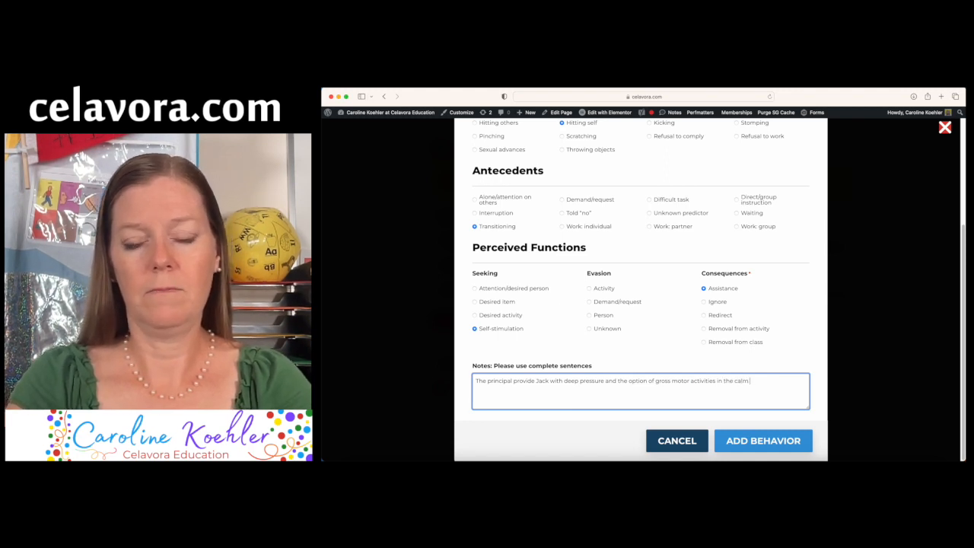
type(" down room.")
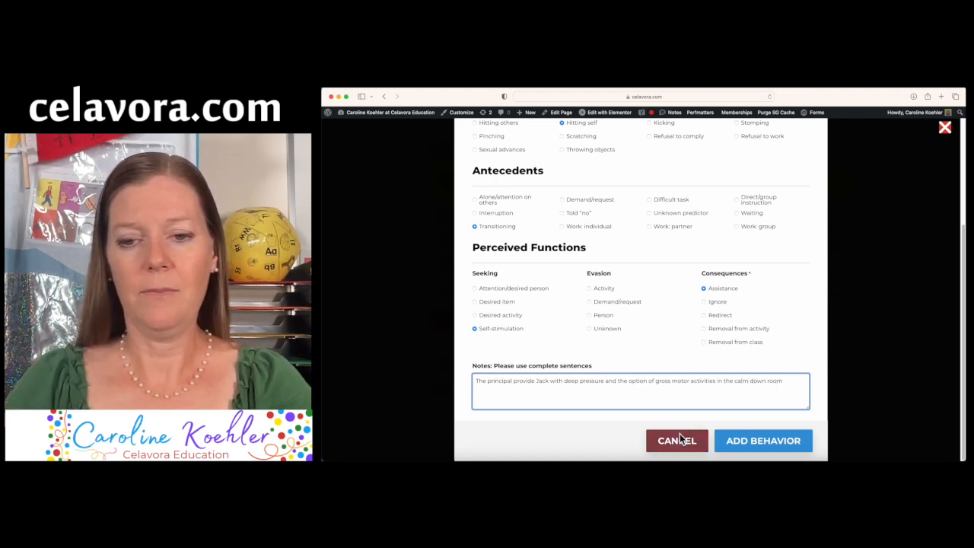
Add the hitting-self behavior with its note and submit the four-behavior assessment
left_click(744, 436)
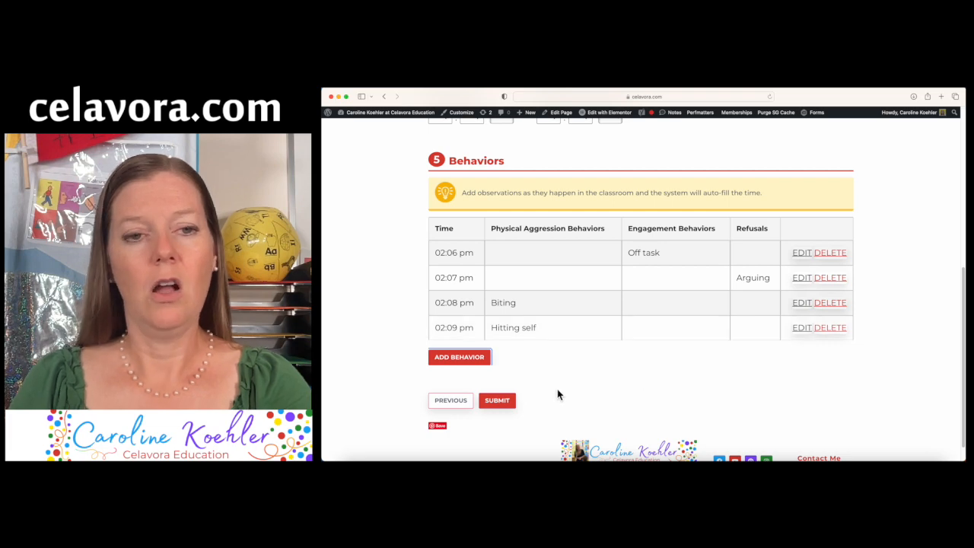
scroll(557, 389, "down", 1)
scroll(557, 384, "up", 5)
scroll(554, 283, "down", 5)
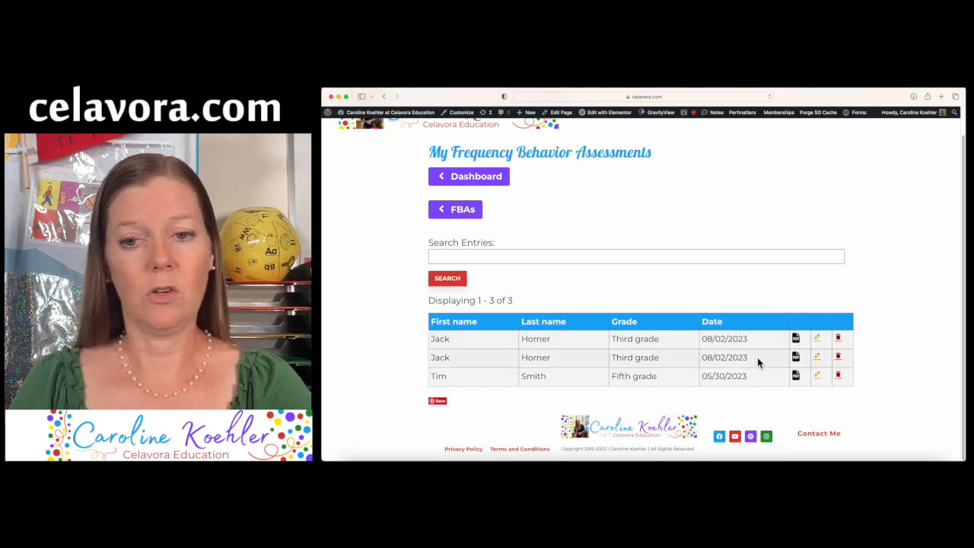
Download the newest assessment's PDF report and open it from Downloads
left_click(796, 339)
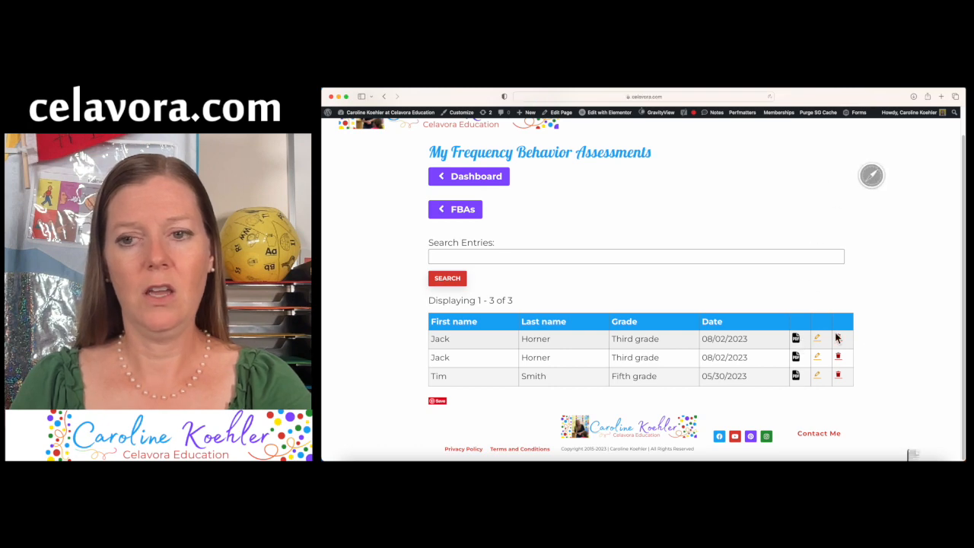
left_click(913, 456)
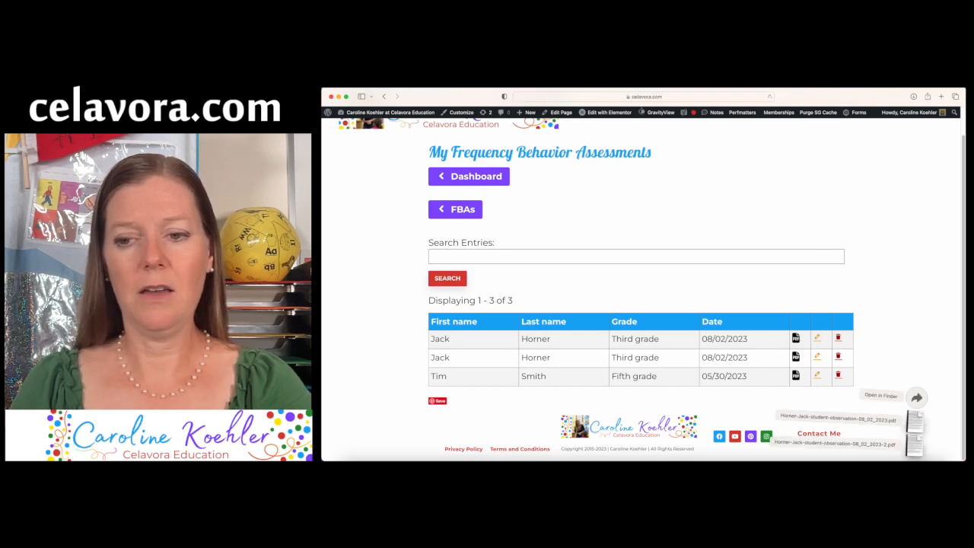
left_click(914, 445)
Review all three pages of the assessment report in Preview, then close it
scroll(670, 354, "down", 1)
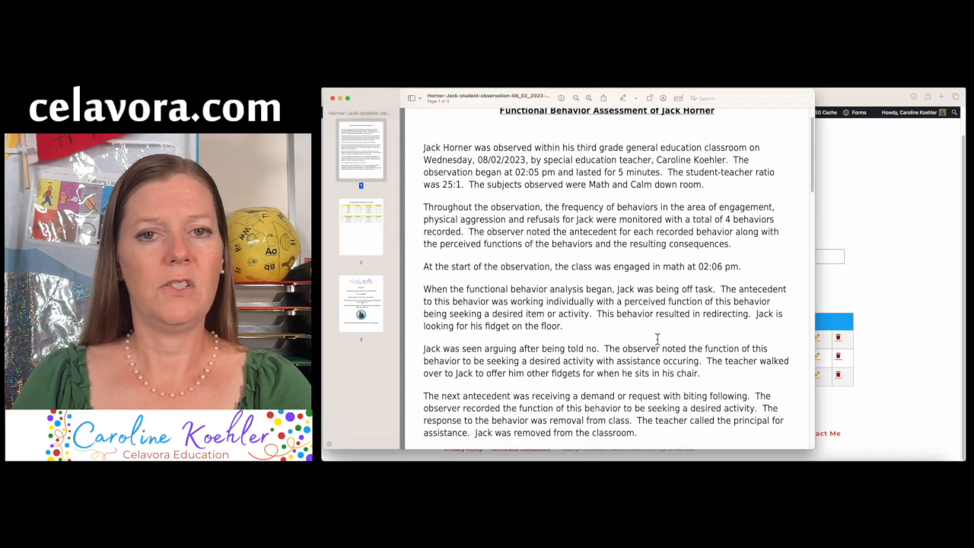
left_click_drag(424, 148, 726, 182)
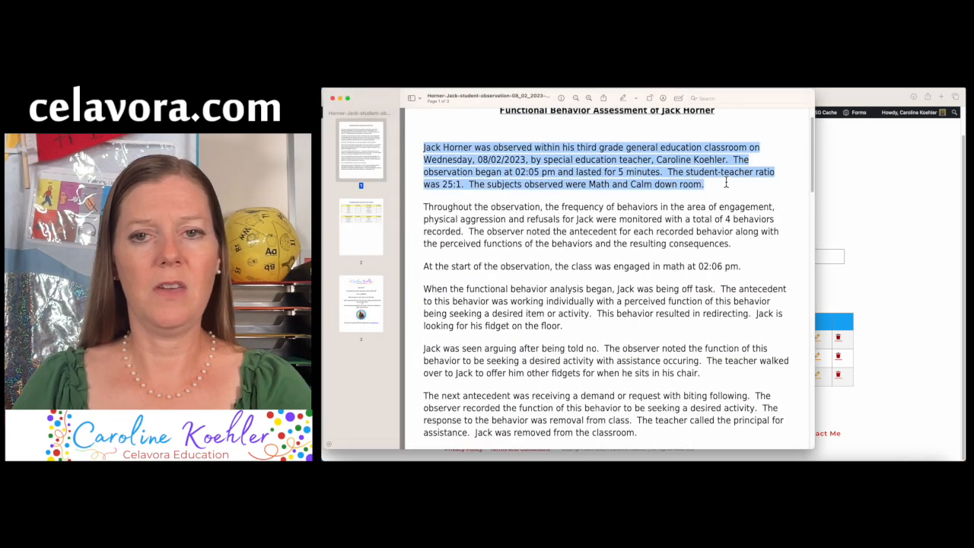
scroll(716, 268, "down", 3)
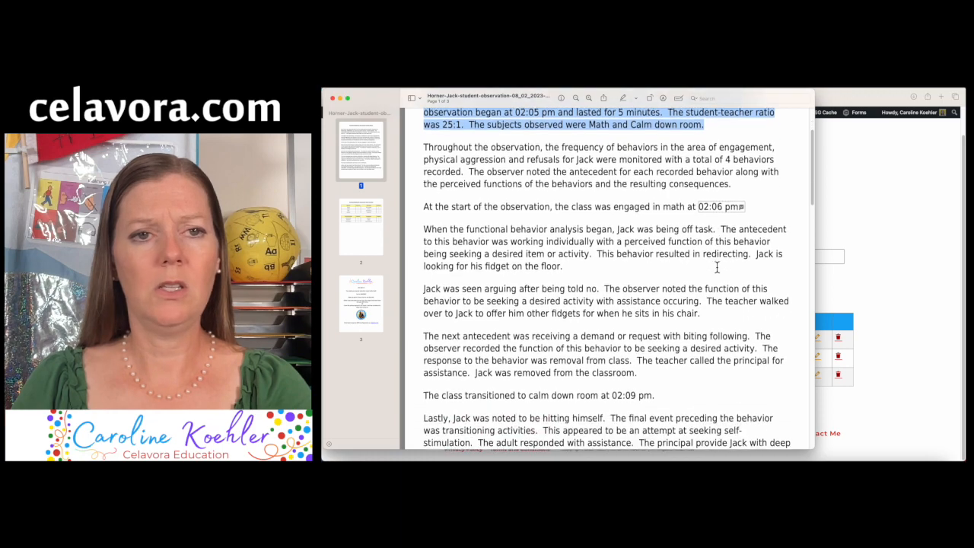
scroll(716, 267, "down", 5)
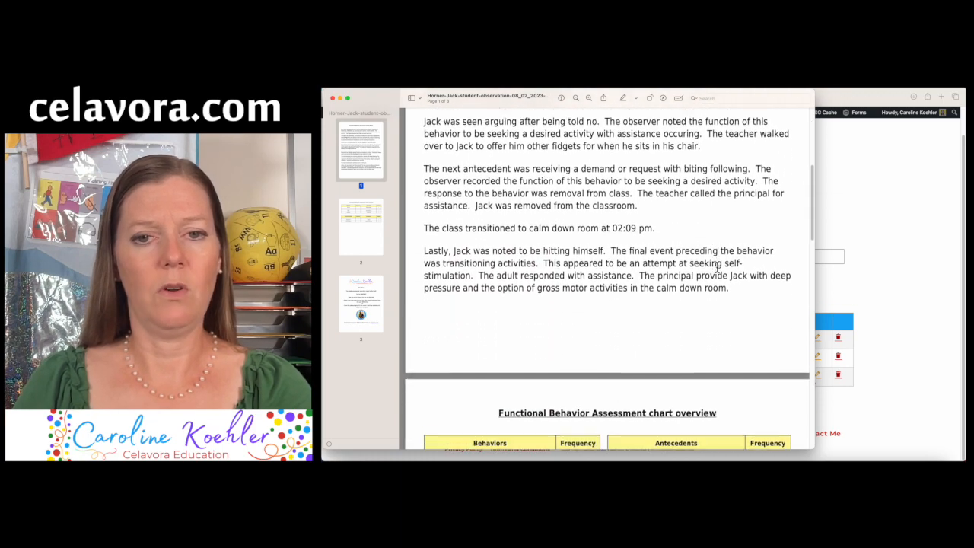
scroll(716, 268, "down", 5)
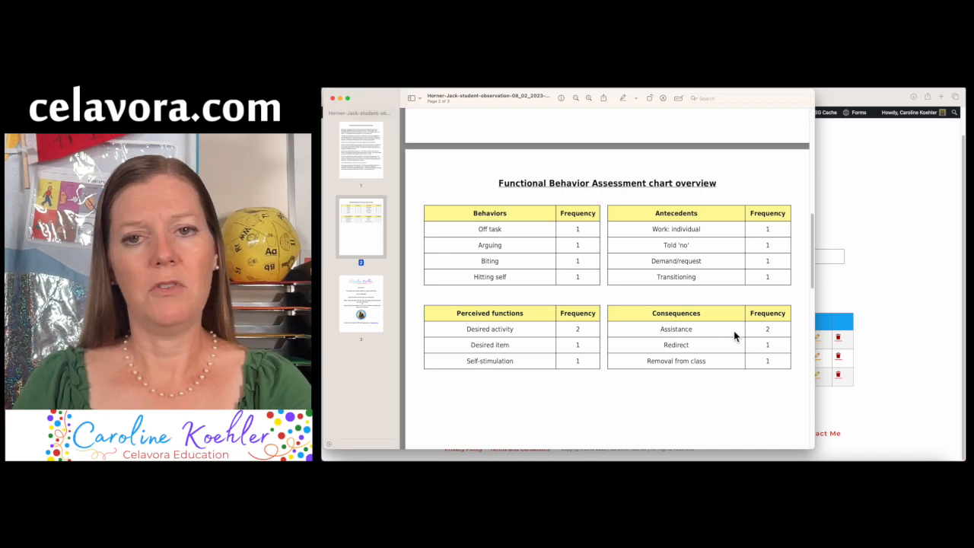
scroll(569, 362, "down", 1)
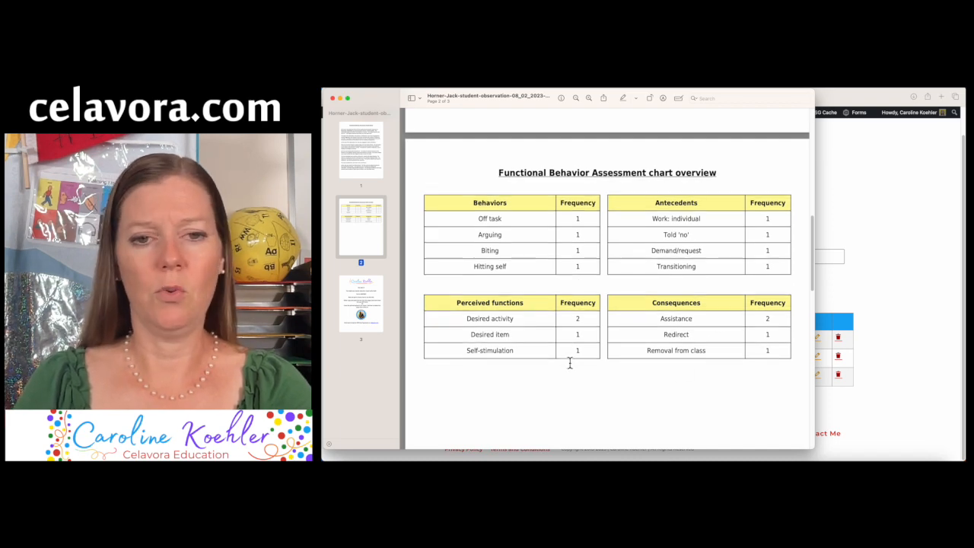
scroll(569, 364, "down", 10)
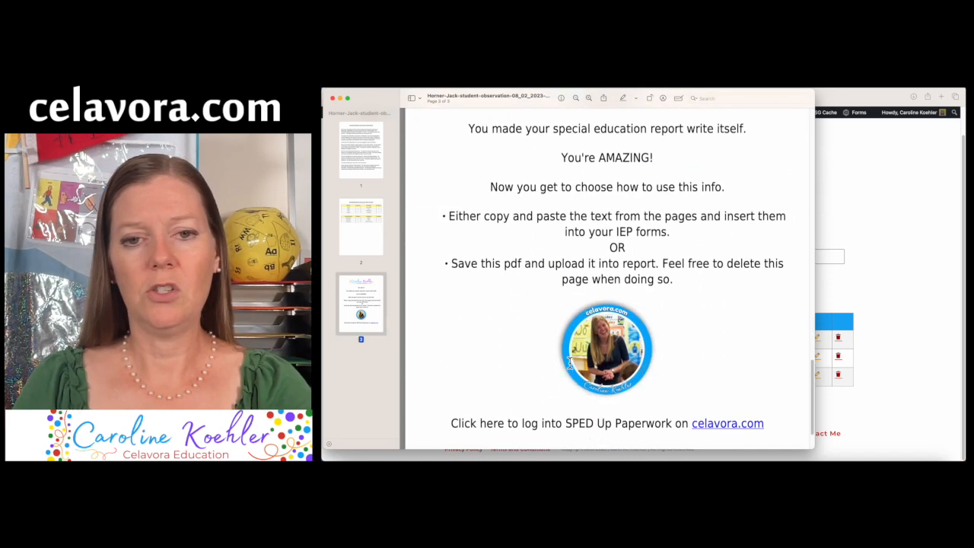
scroll(569, 362, "up", 20)
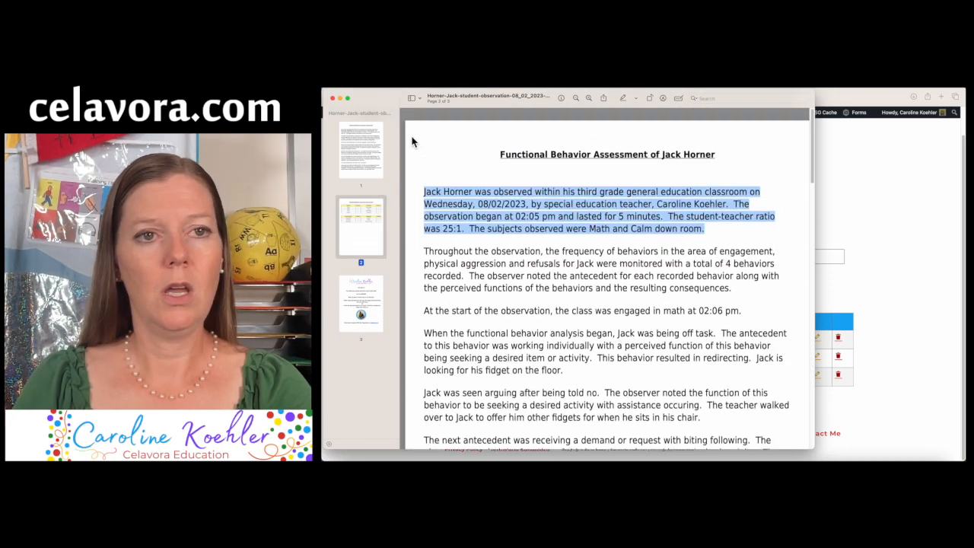
left_click(332, 98)
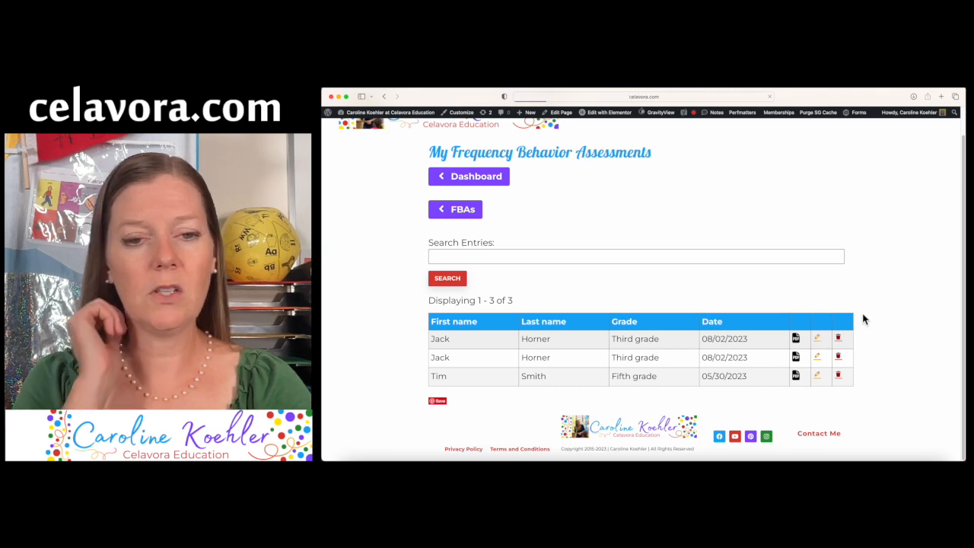
scroll(863, 319, "down", 3)
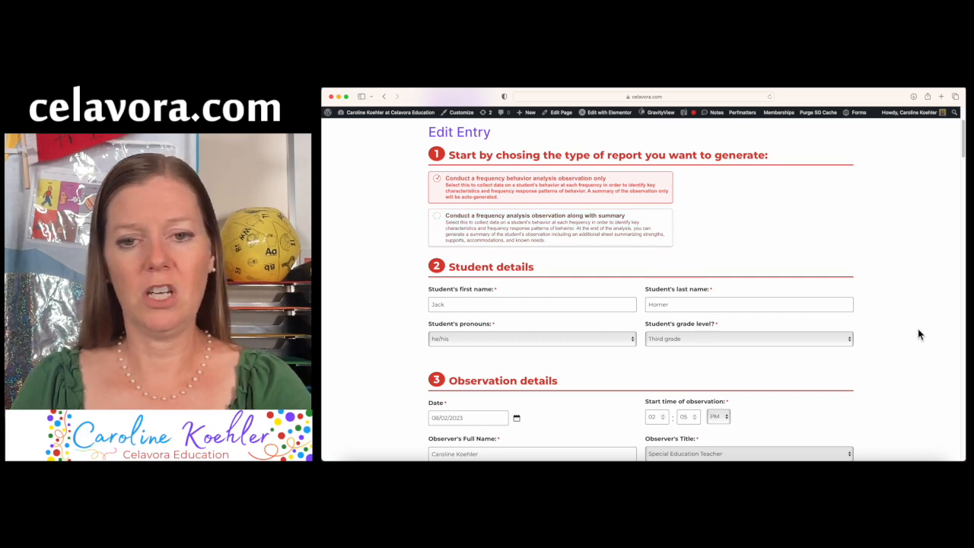
scroll(901, 352, "down", 7)
scroll(900, 352, "up", 10)
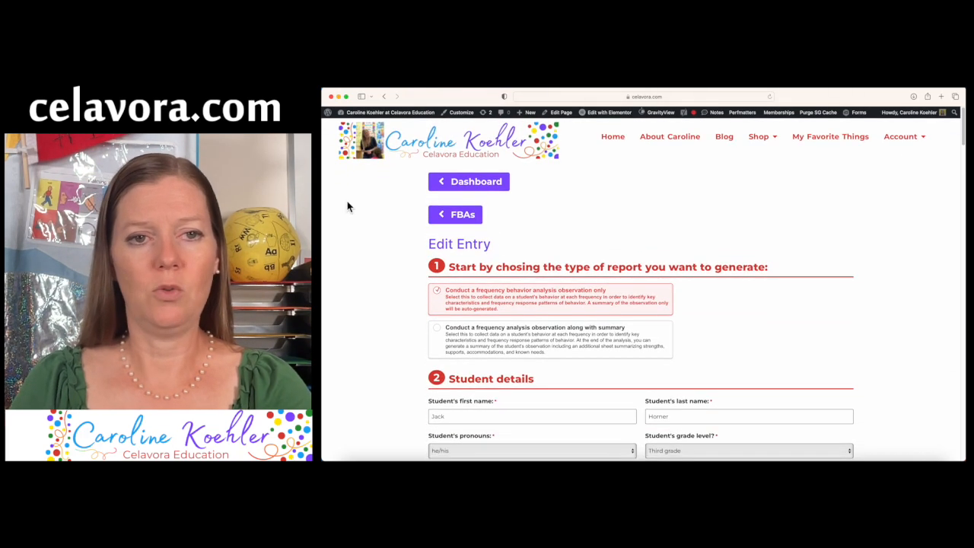
left_click(450, 217)
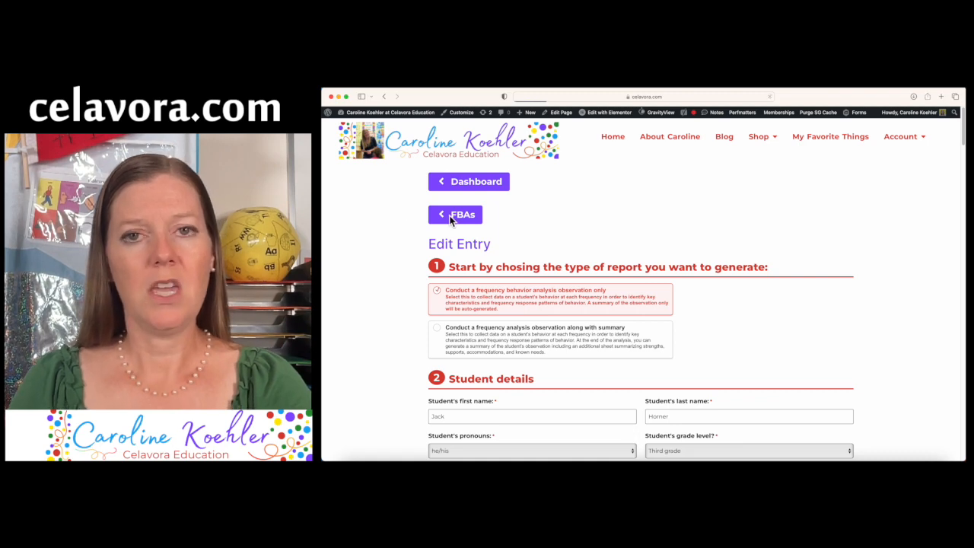
scroll(909, 309, "down", 1)
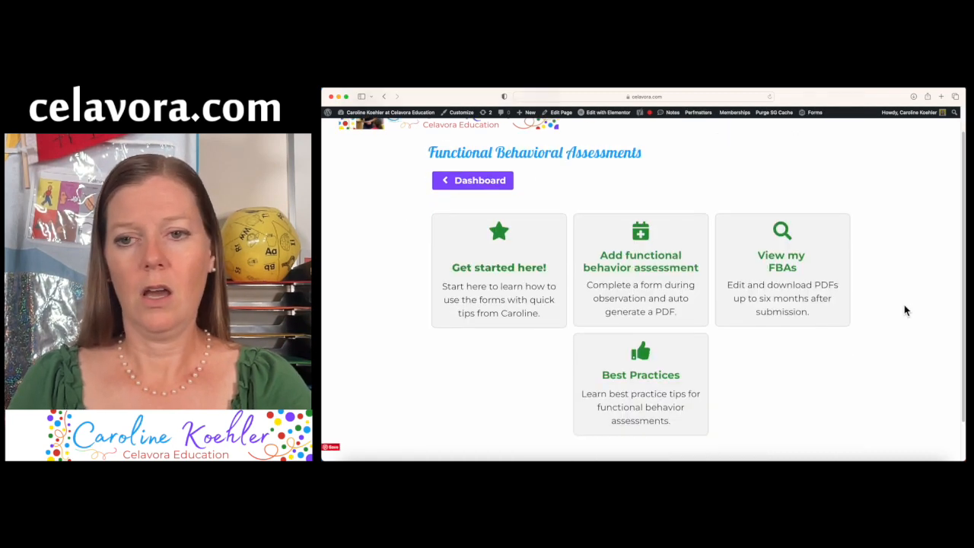
left_click(781, 264)
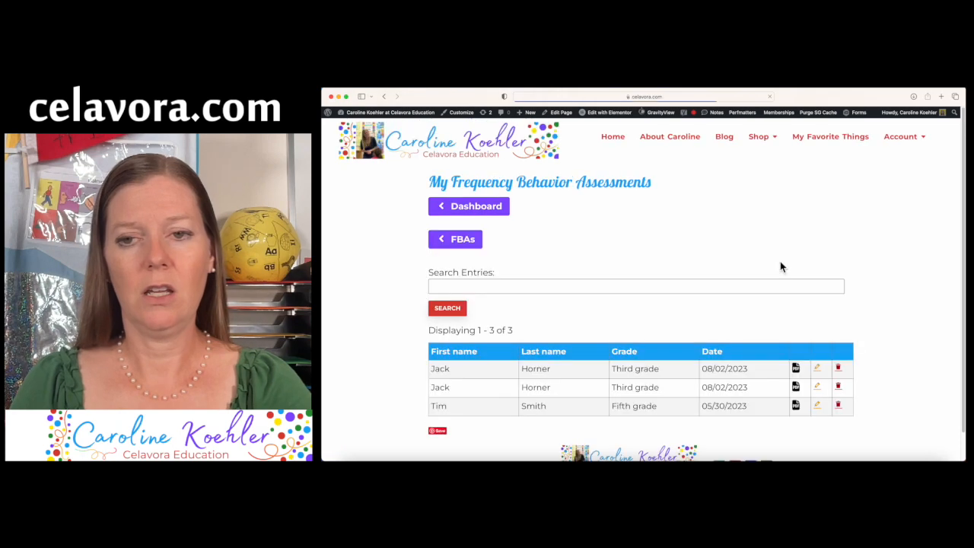
scroll(862, 314, "down", 1)
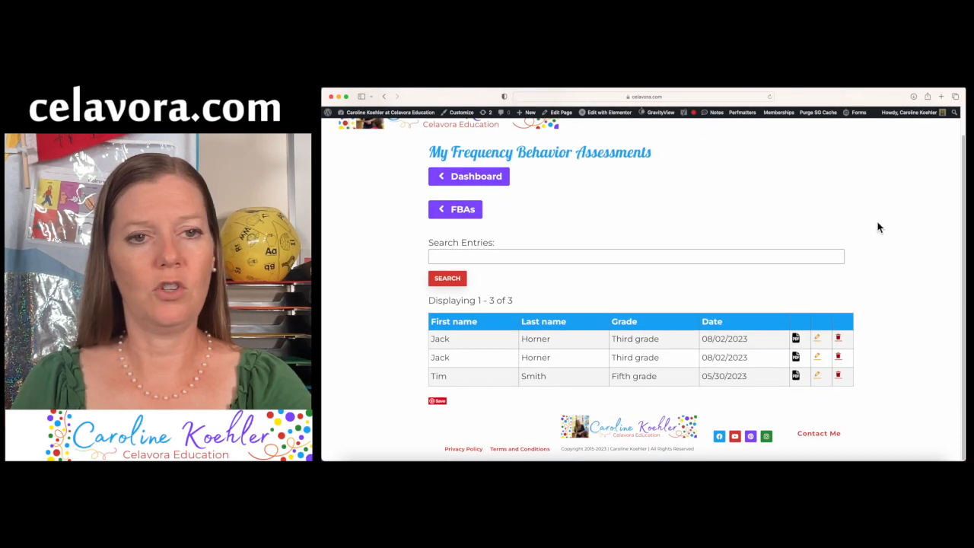
scroll(878, 227, "up", 1)
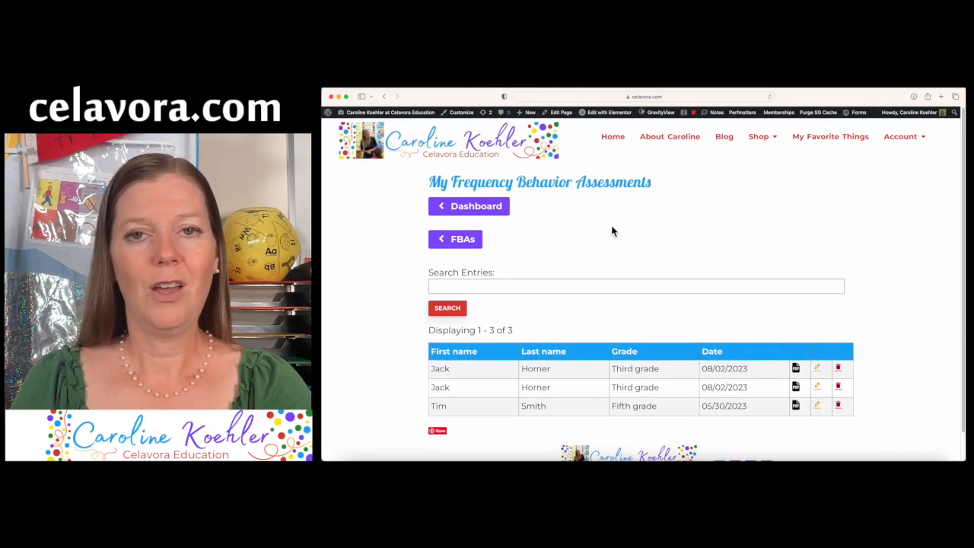